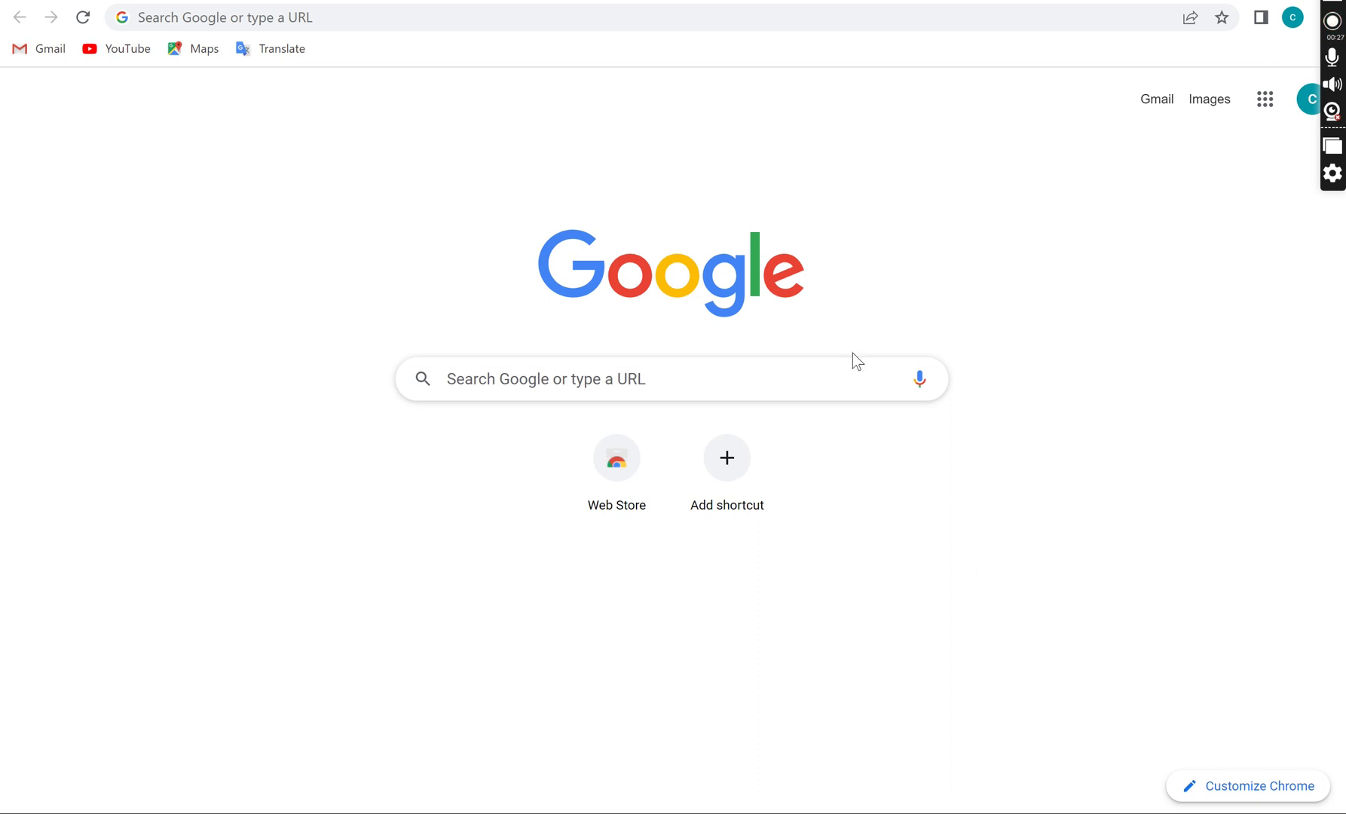
Focus the address bar on Chrome's blank New Tab page.
{"action": "left_click", "coordinate": [445, 11]}
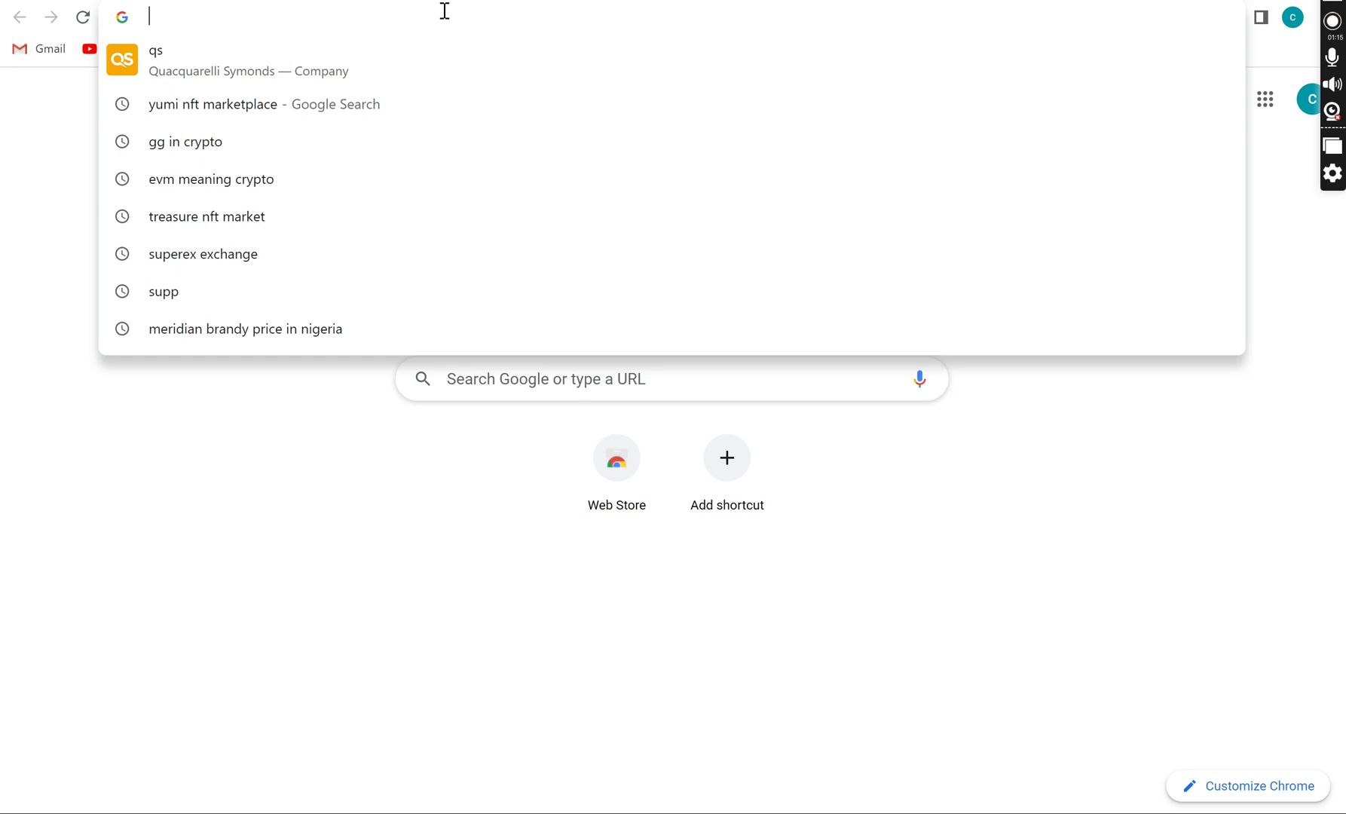
Search 'metamask extension' and add the MetaMask extension to Chrome from the Web Store.
{"action": "type", "text": "met"}
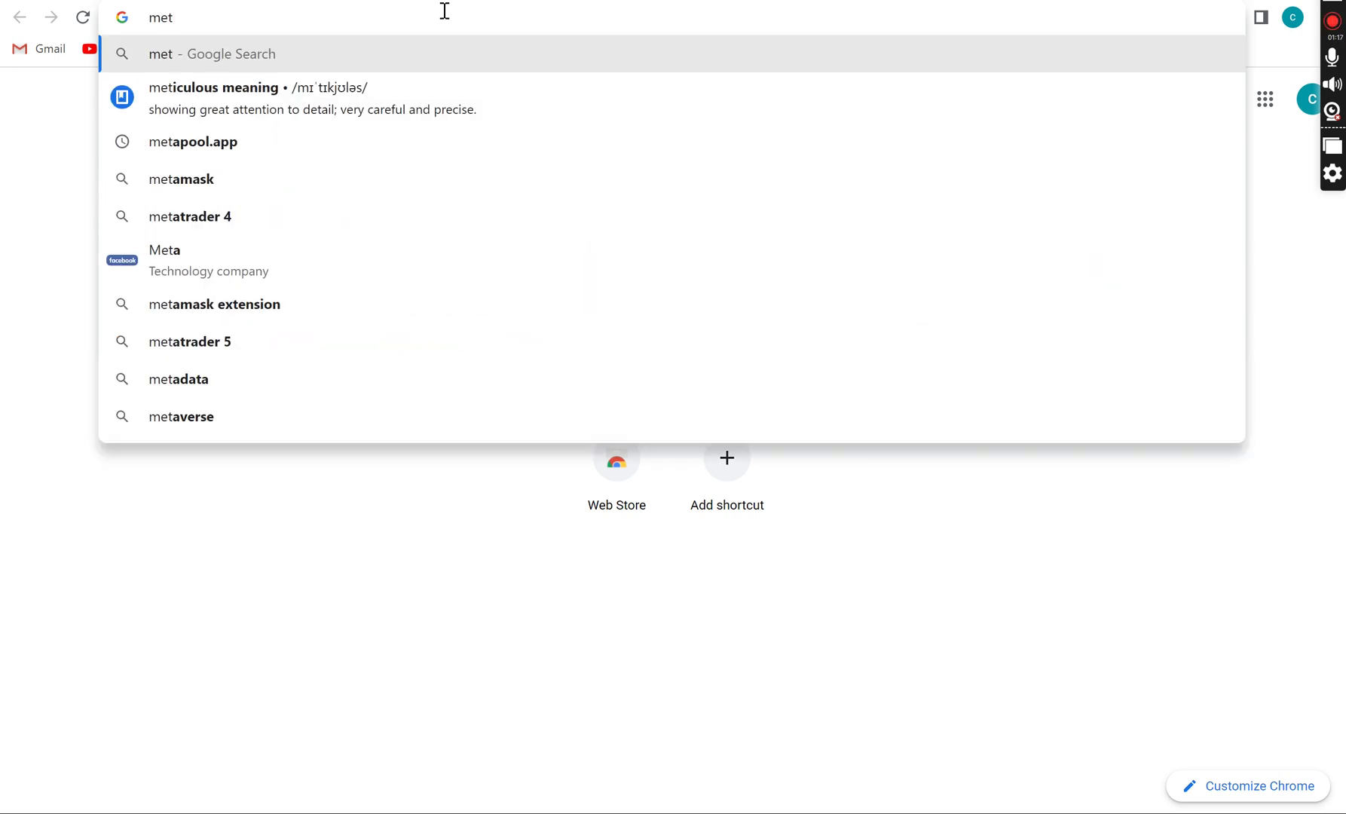
{"action": "type", "text": "am"}
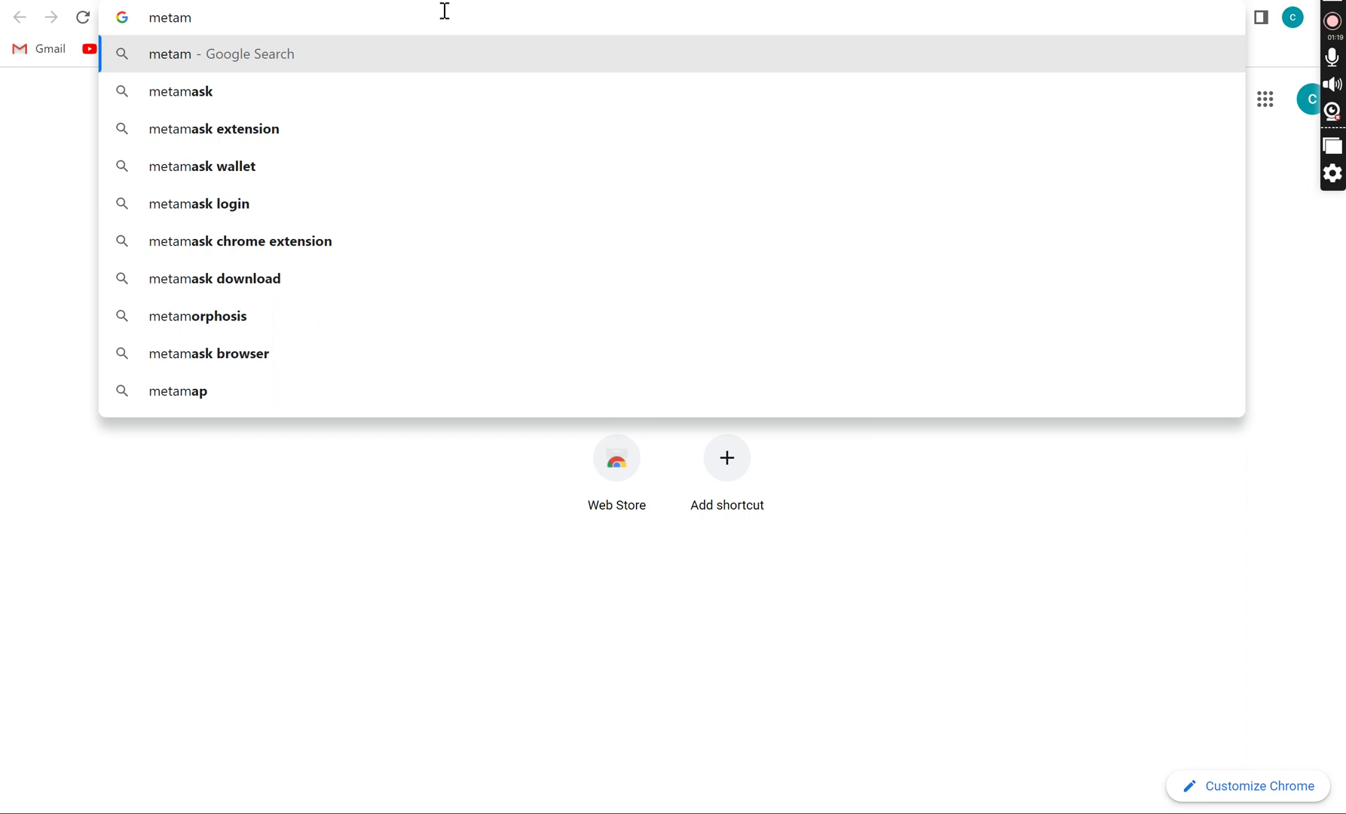
{"action": "left_click", "coordinate": [264, 136]}
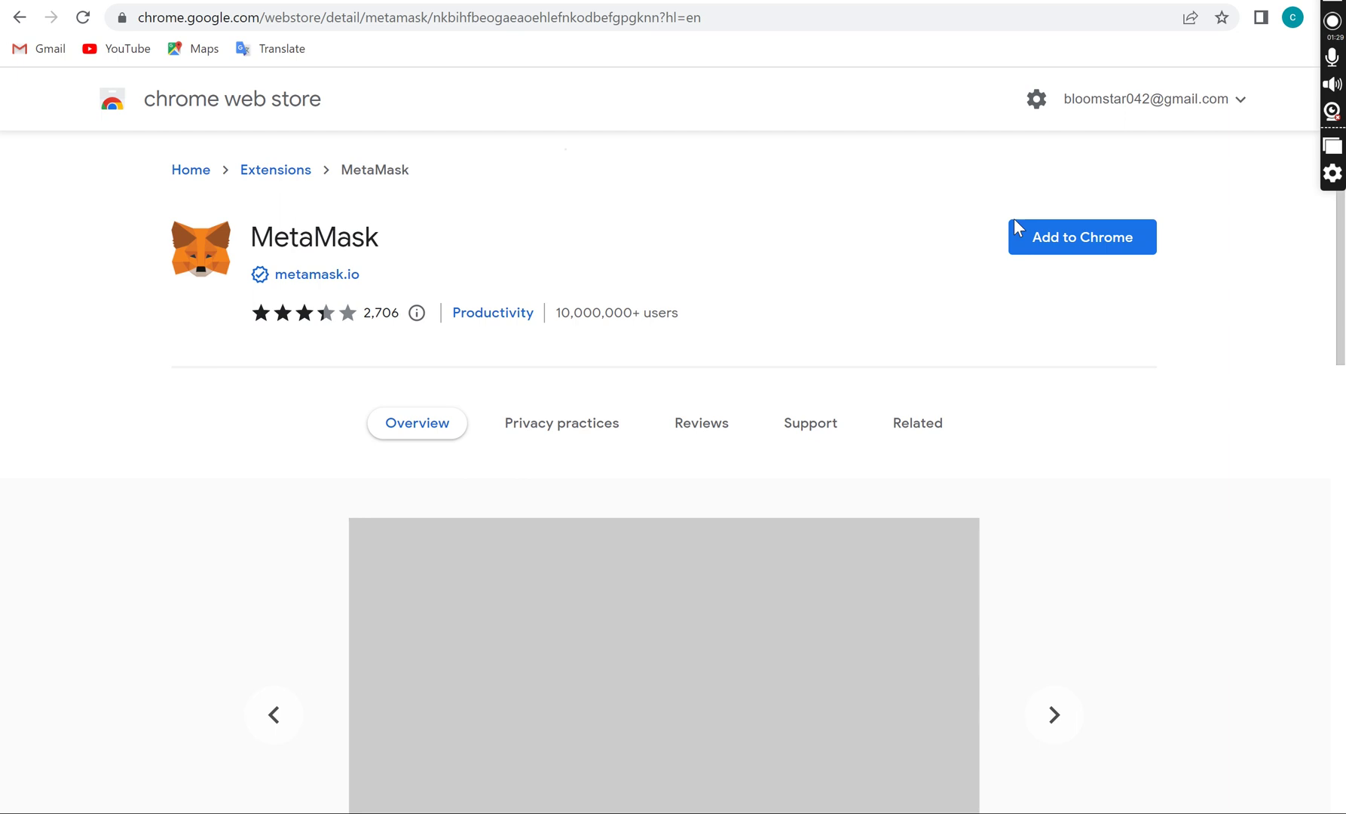
{"action": "left_click", "coordinate": [1017, 226]}
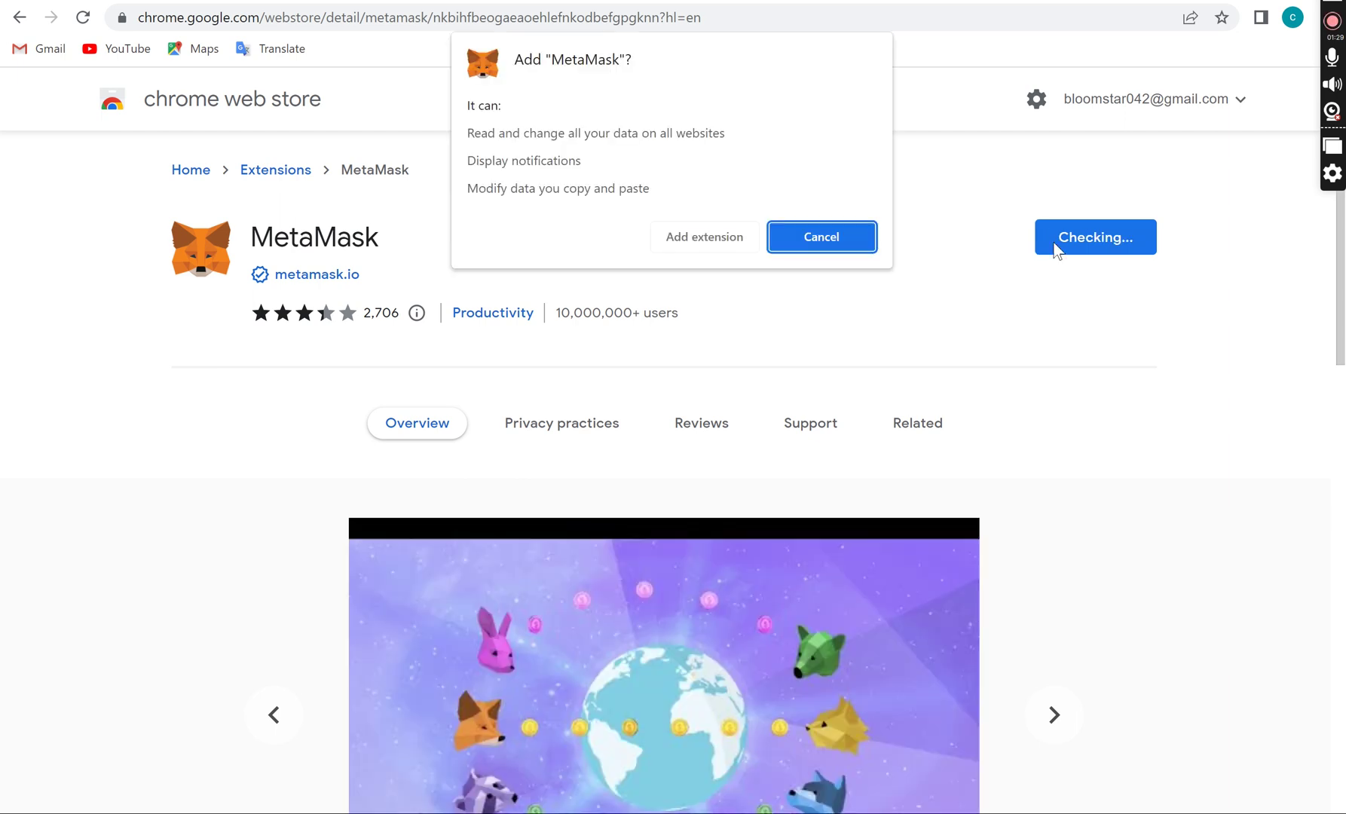
{"action": "left_click", "coordinate": [706, 247]}
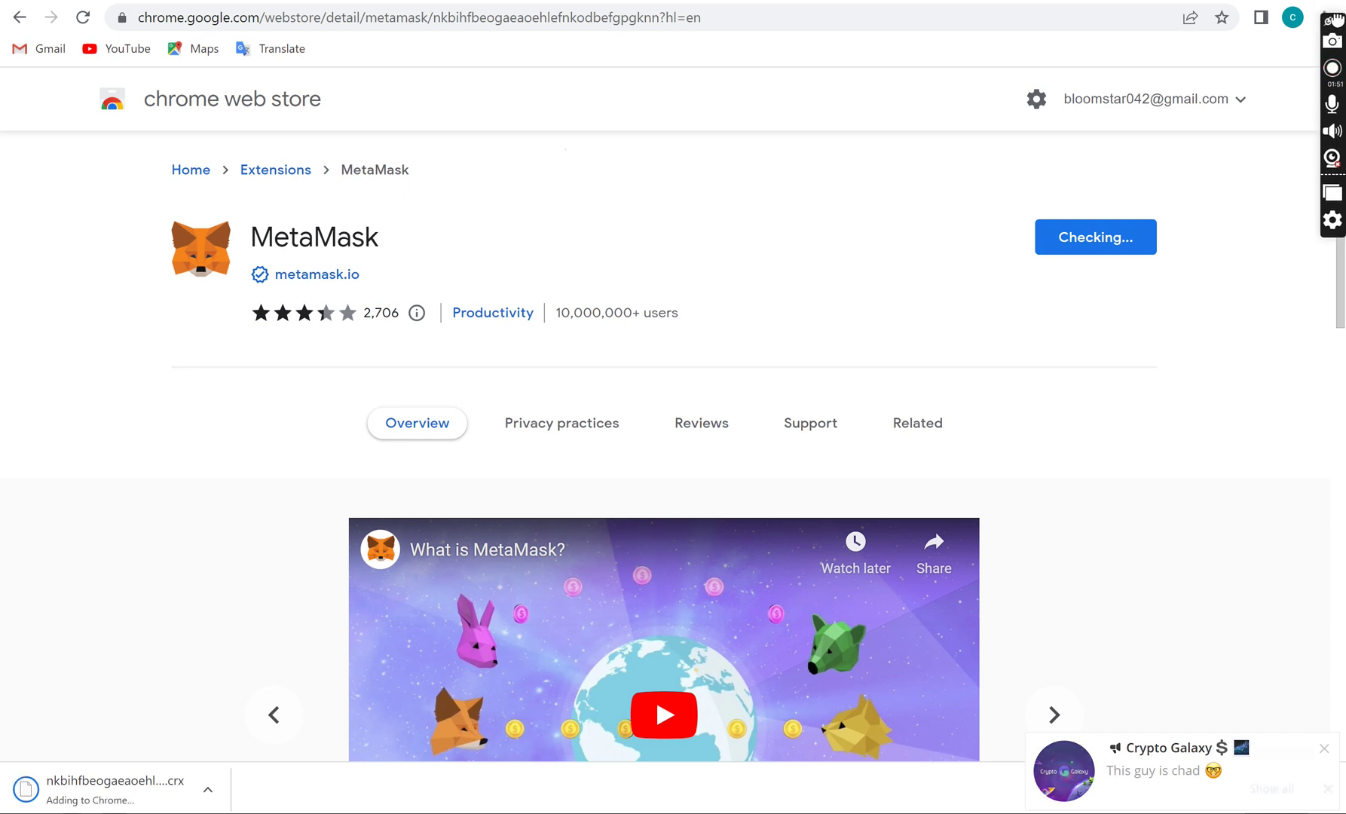
{"action": "left_click_drag", "start_coordinate": [1327, 30], "coordinate": [1332, 61]}
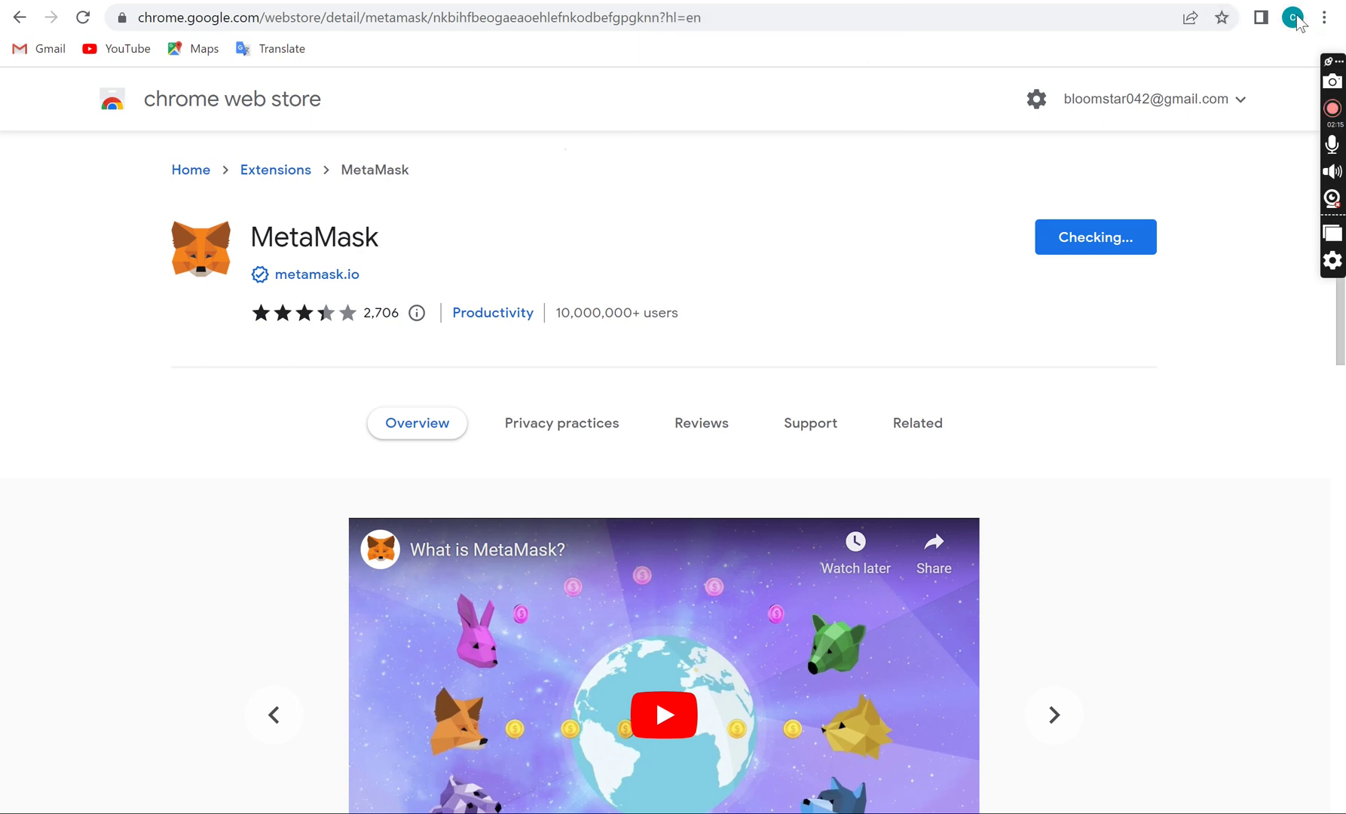
Dismiss the install notice and pin MetaMask to the Chrome toolbar from the Extensions menu.
{"action": "left_click", "coordinate": [1262, 18]}
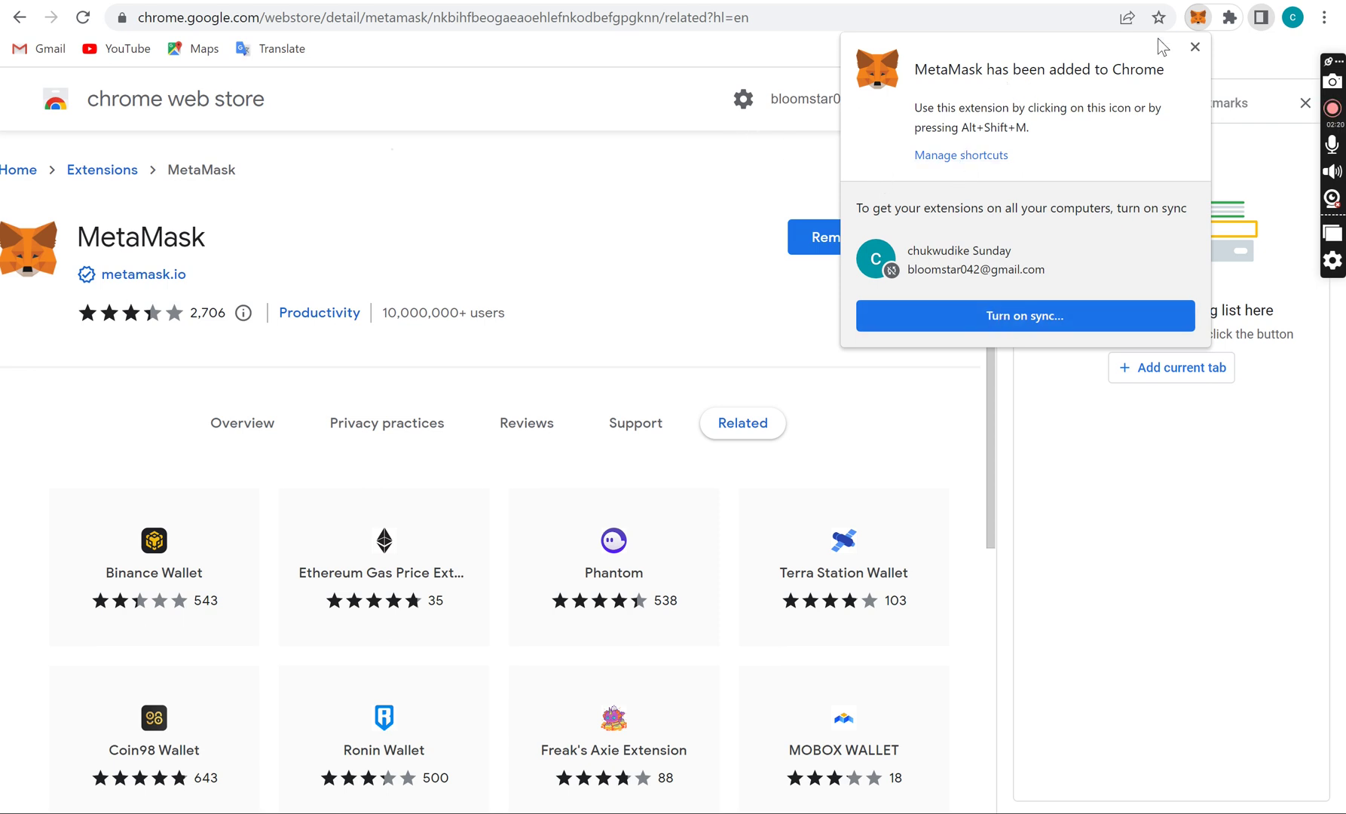
{"action": "left_click", "coordinate": [1201, 20]}
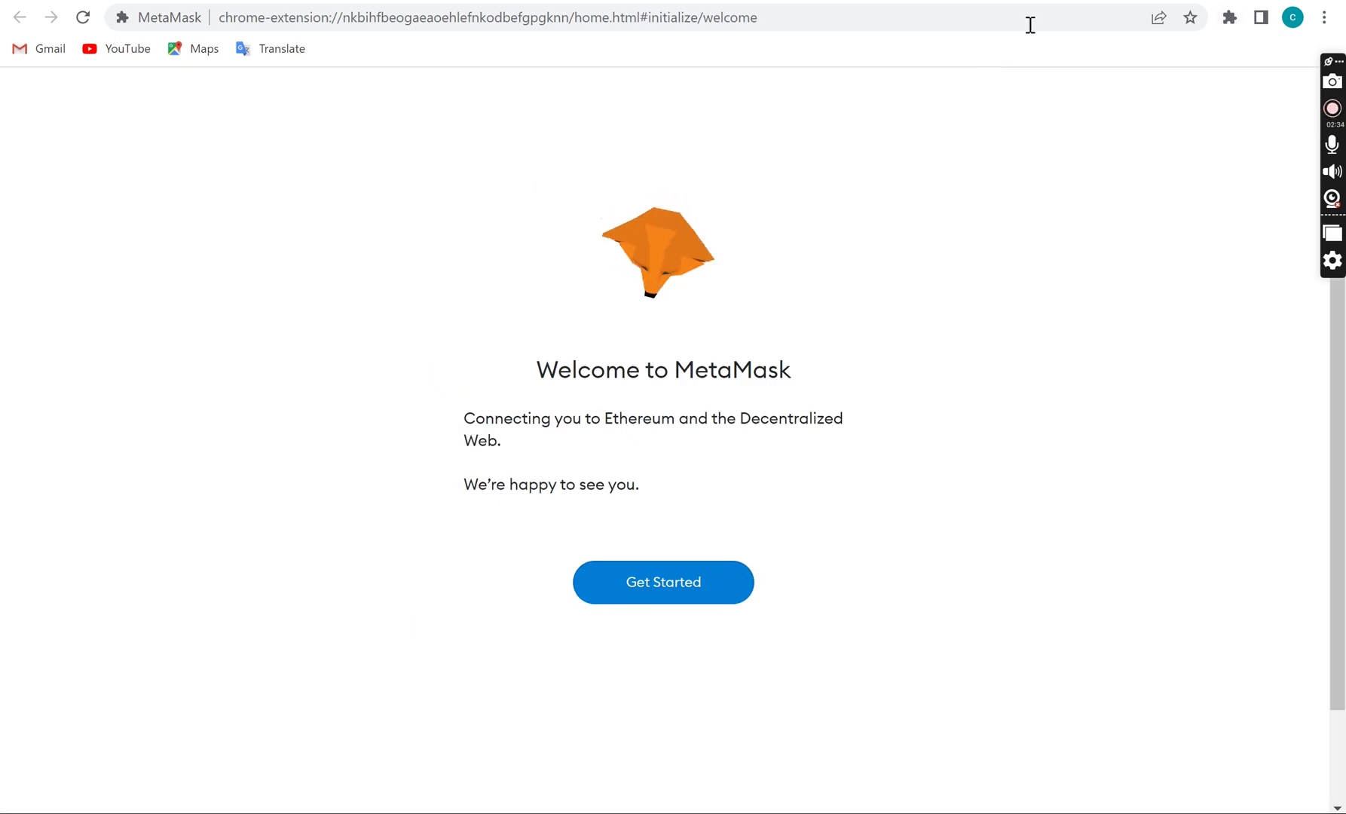
{"action": "left_click", "coordinate": [1230, 18]}
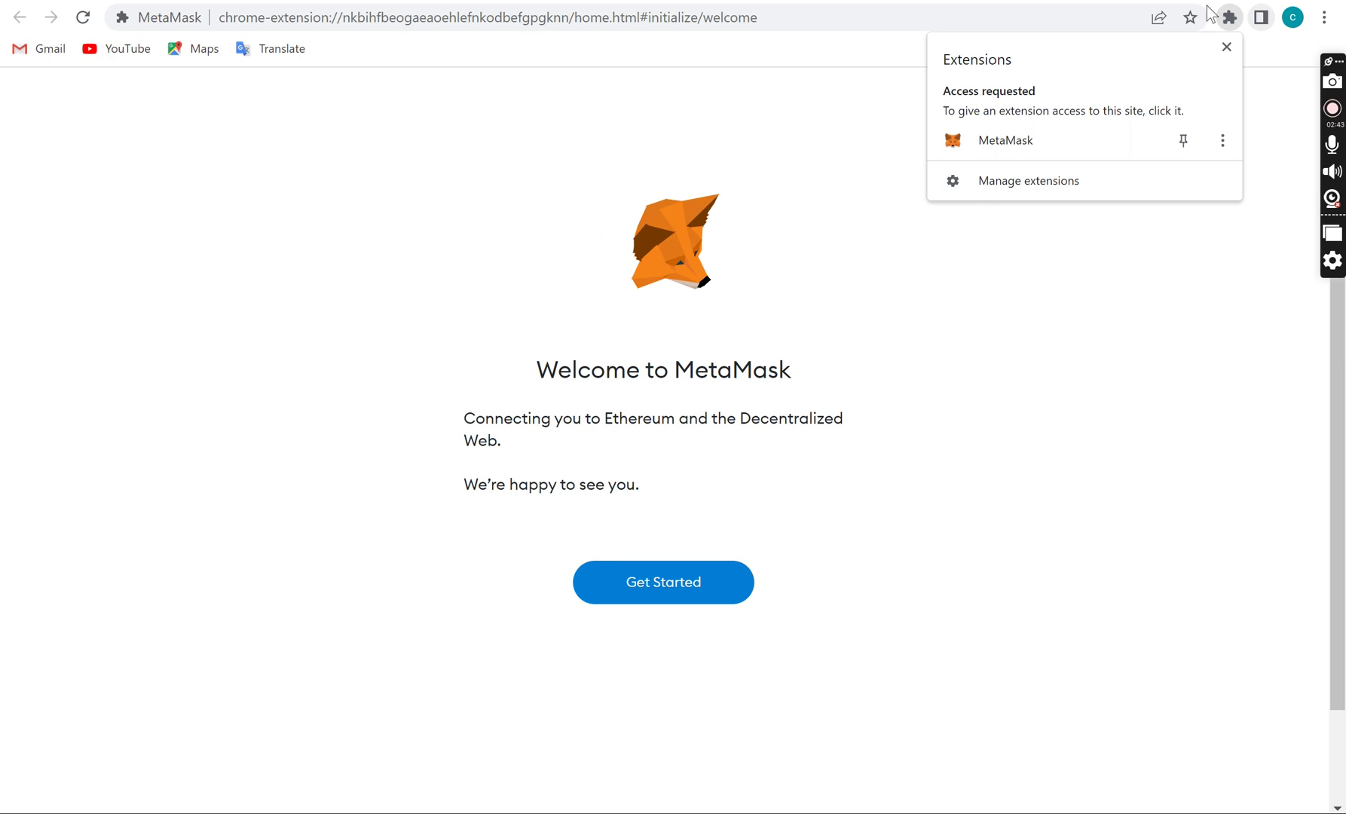
{"action": "left_click", "coordinate": [1184, 141]}
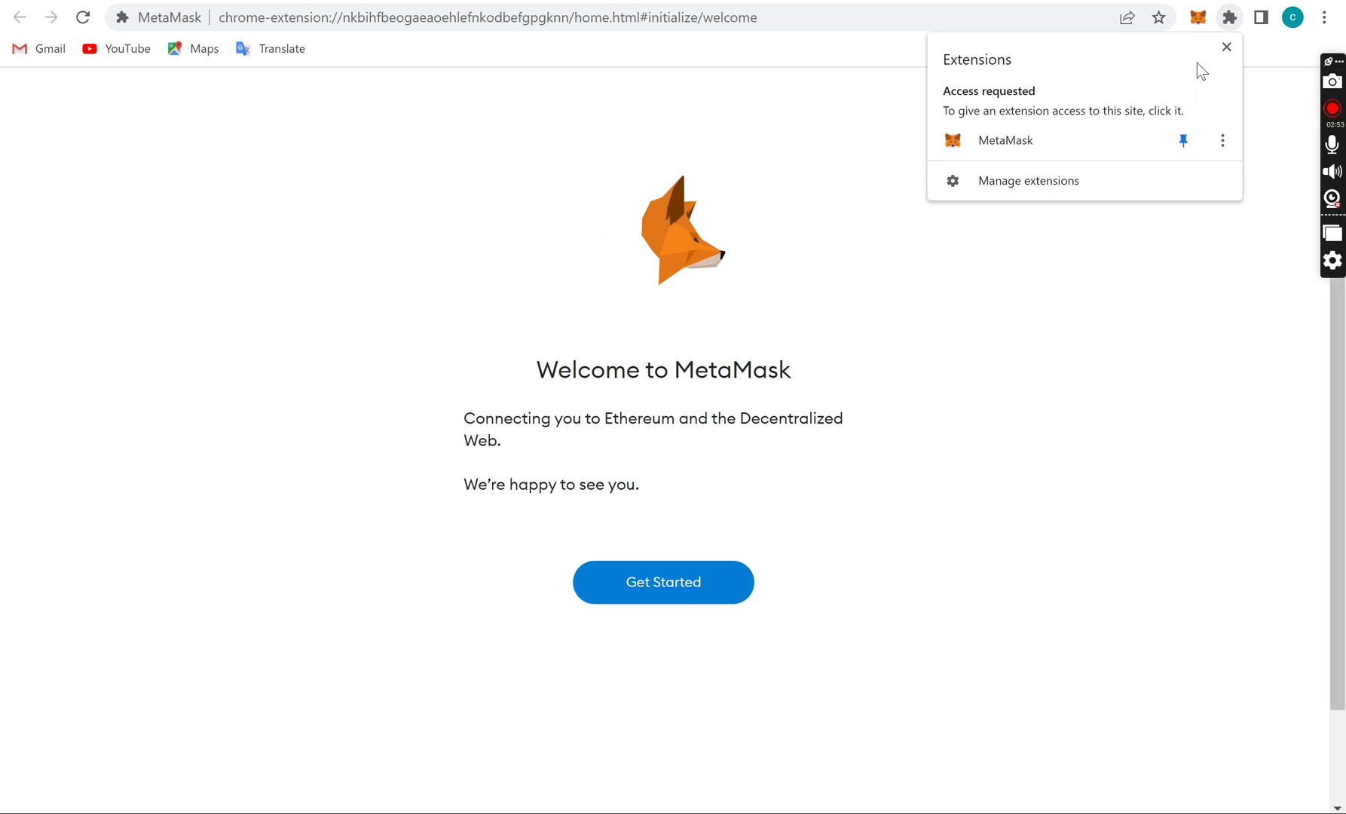
{"action": "left_click", "coordinate": [1199, 20]}
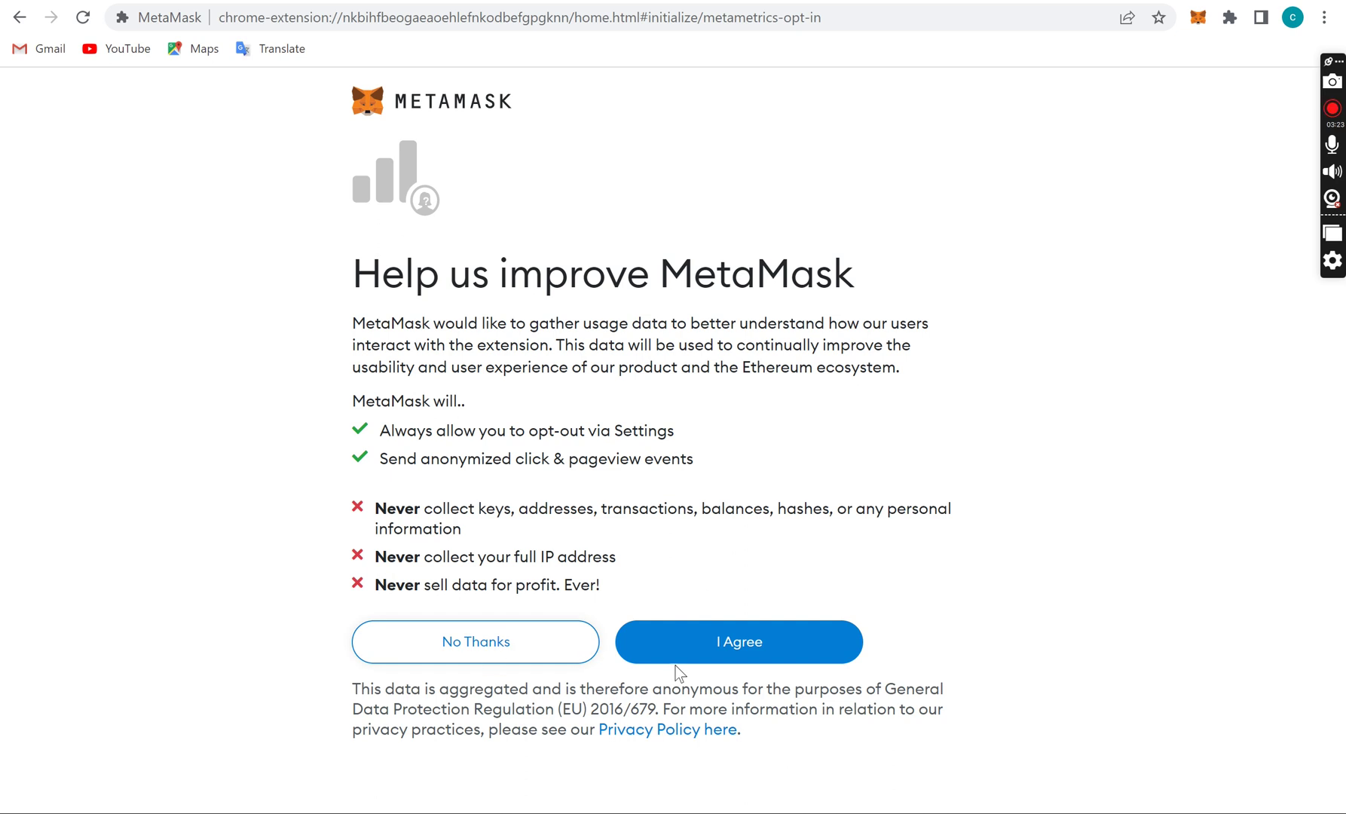
Agree to usage data, choose Create a Wallet, and set a confirmed password accepting the Terms of Use.
{"action": "left_click", "coordinate": [716, 663]}
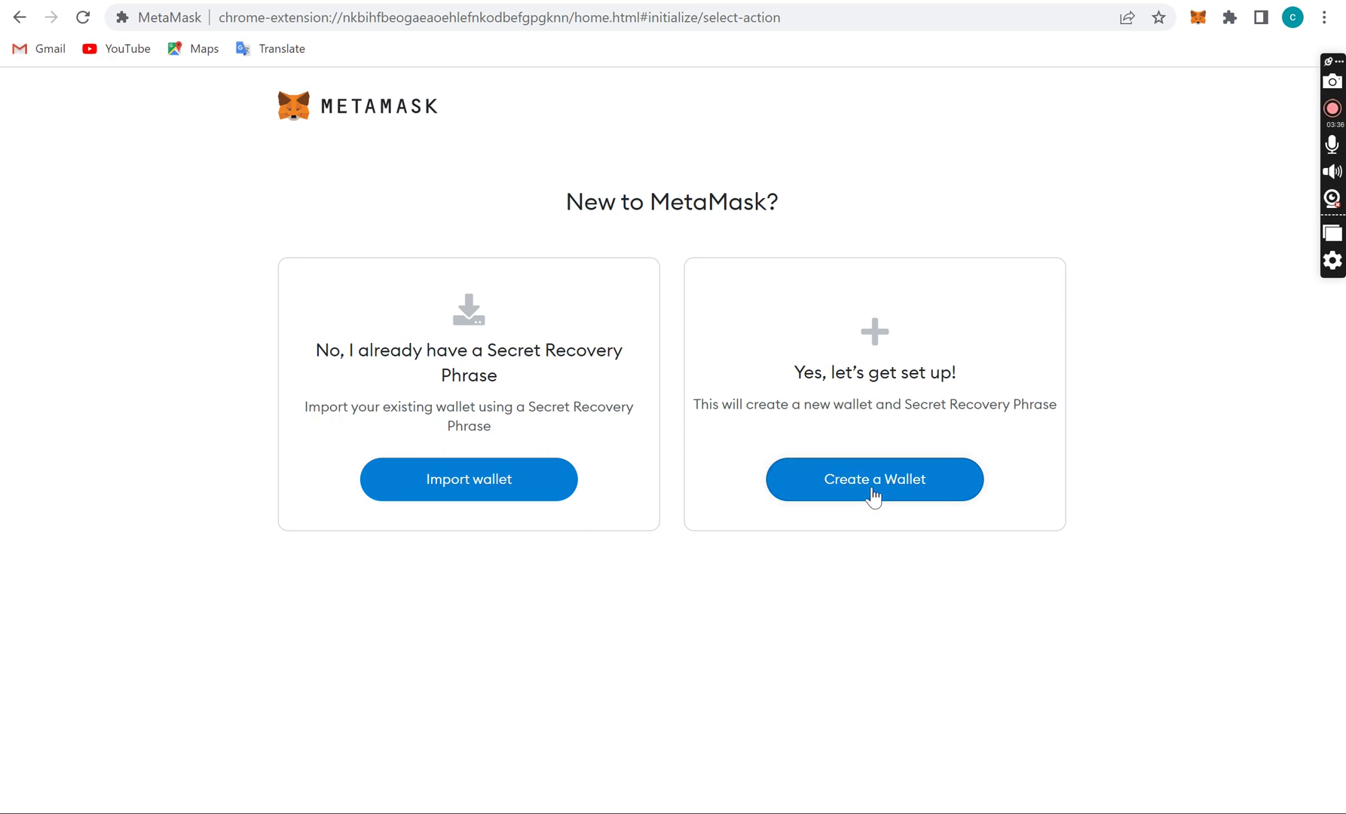
{"action": "left_click", "coordinate": [872, 496]}
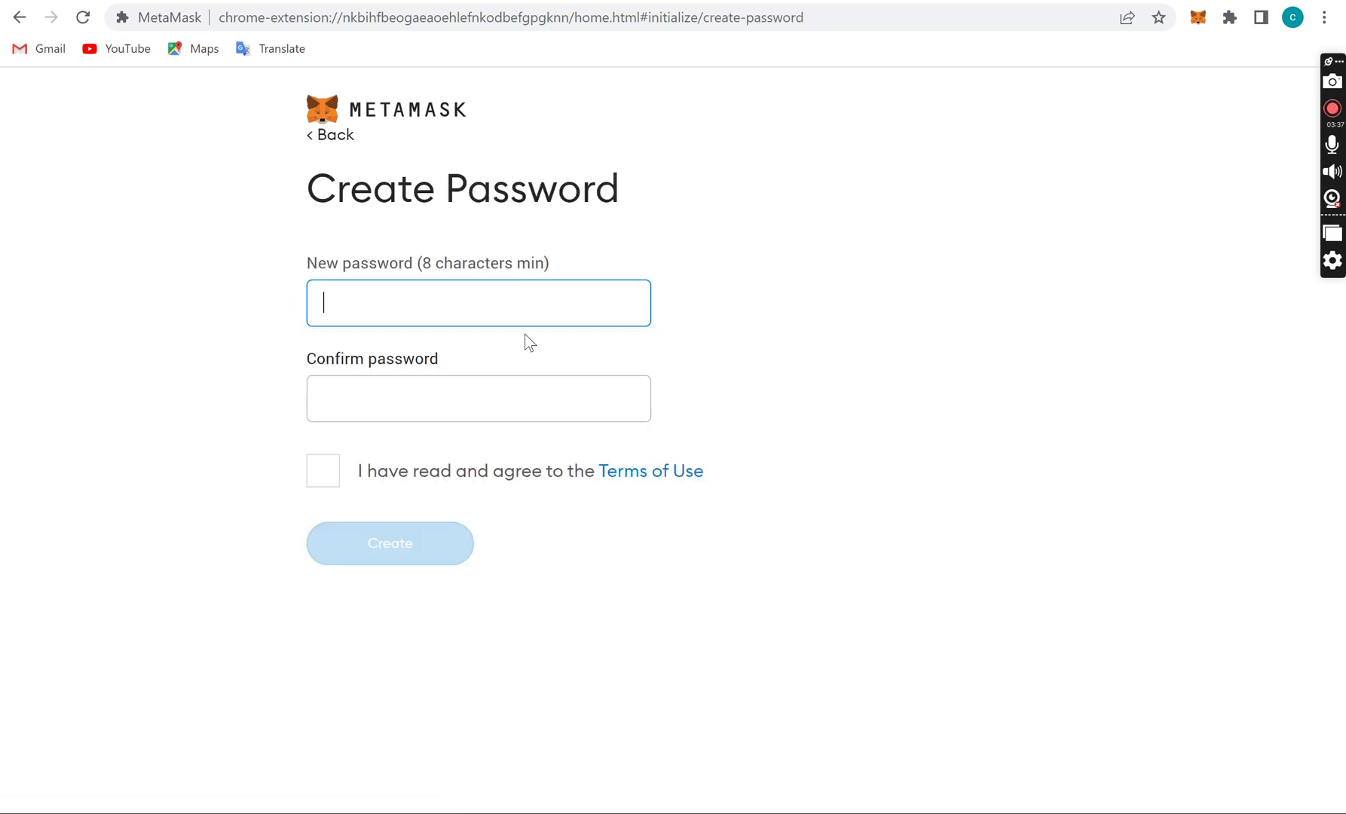
{"action": "type", "text": "•••"}
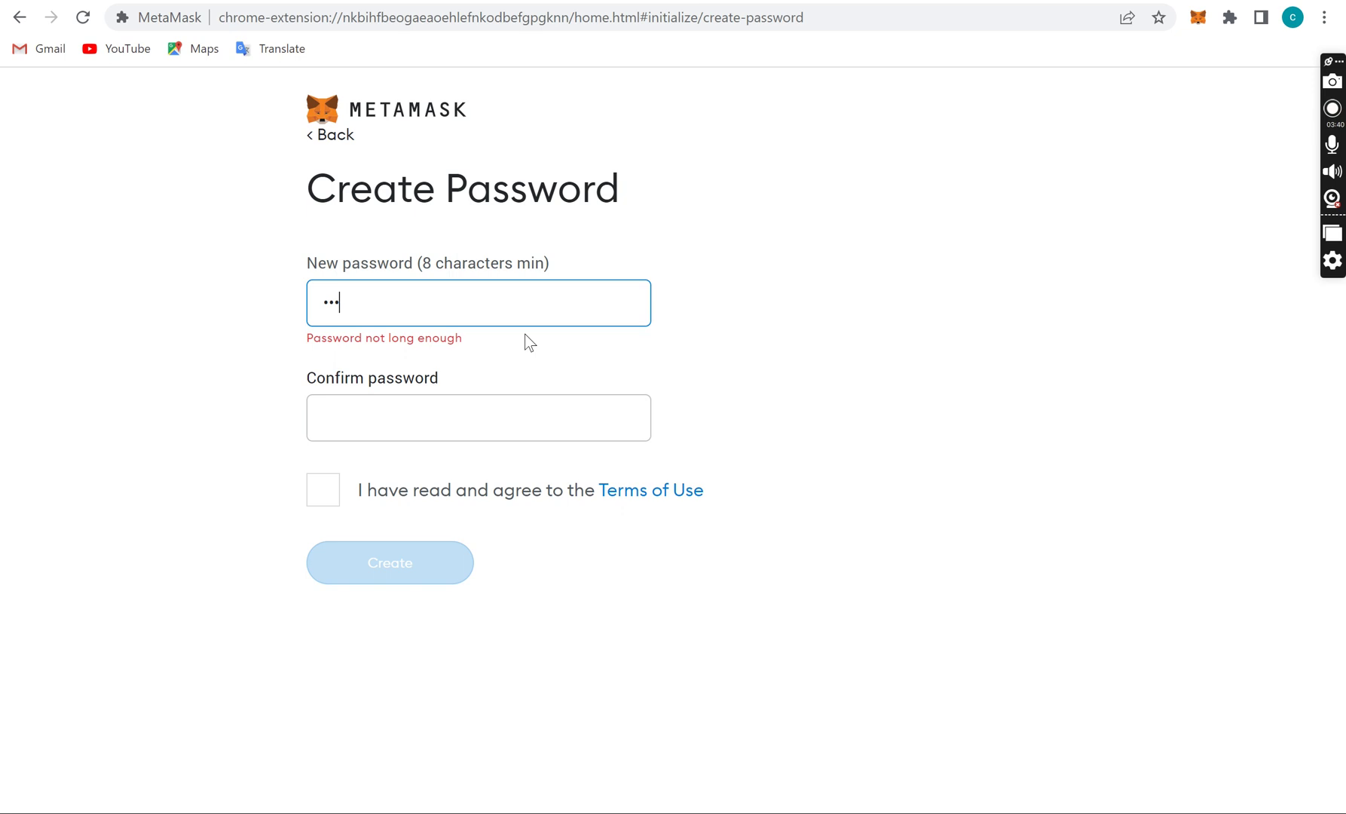
{"action": "type", "text": "••••••••"}
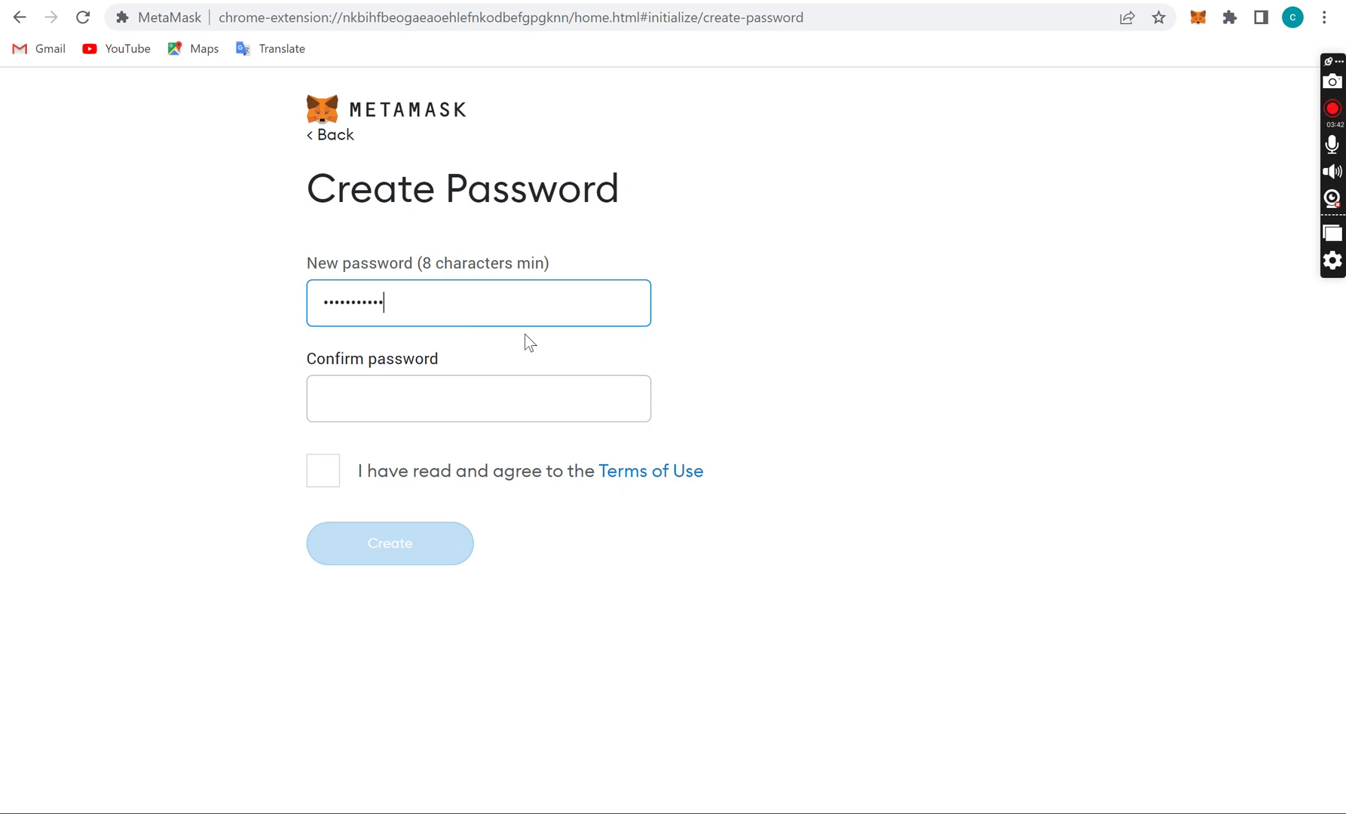
{"action": "left_click", "coordinate": [482, 379]}
{"action": "type", "text": "•"}
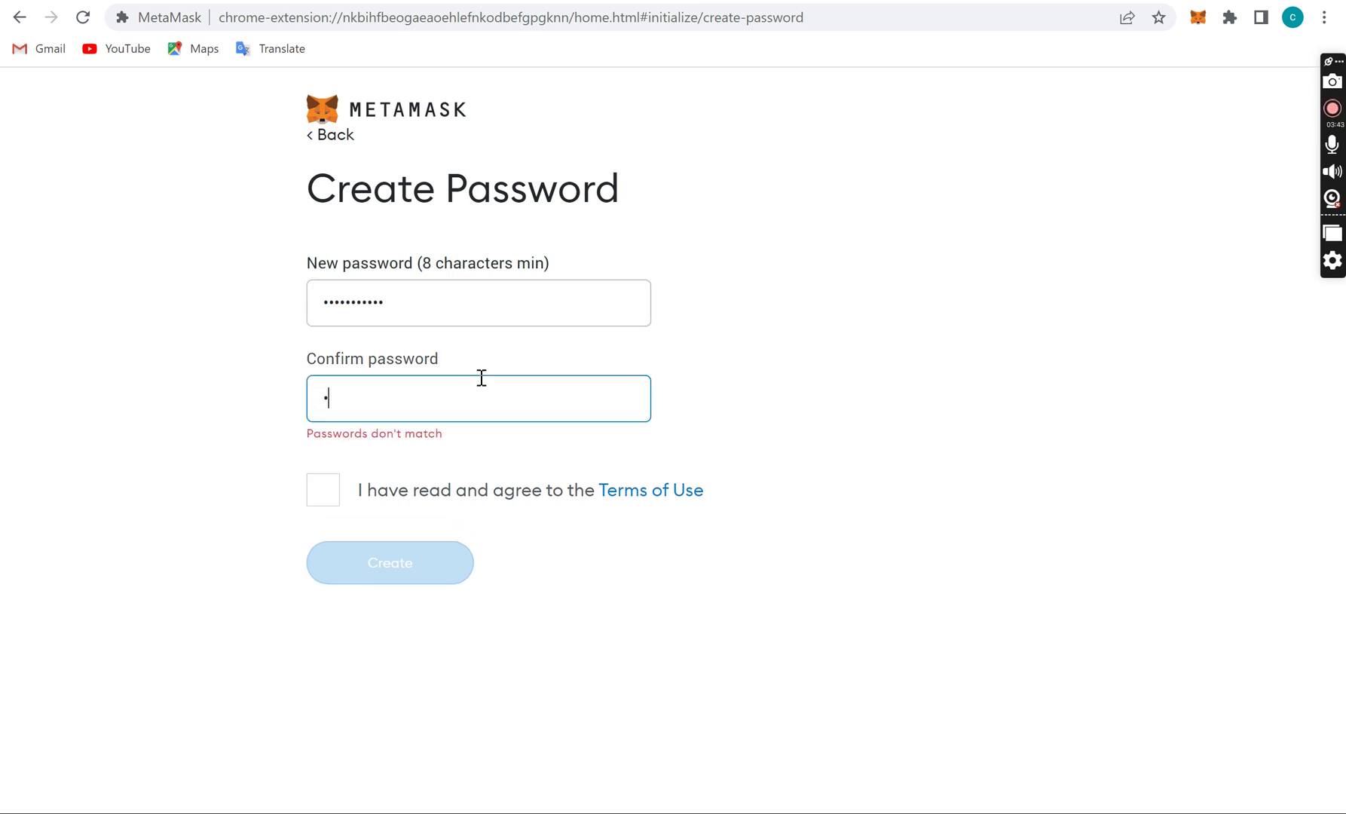
{"action": "type", "text": "••••••••••"}
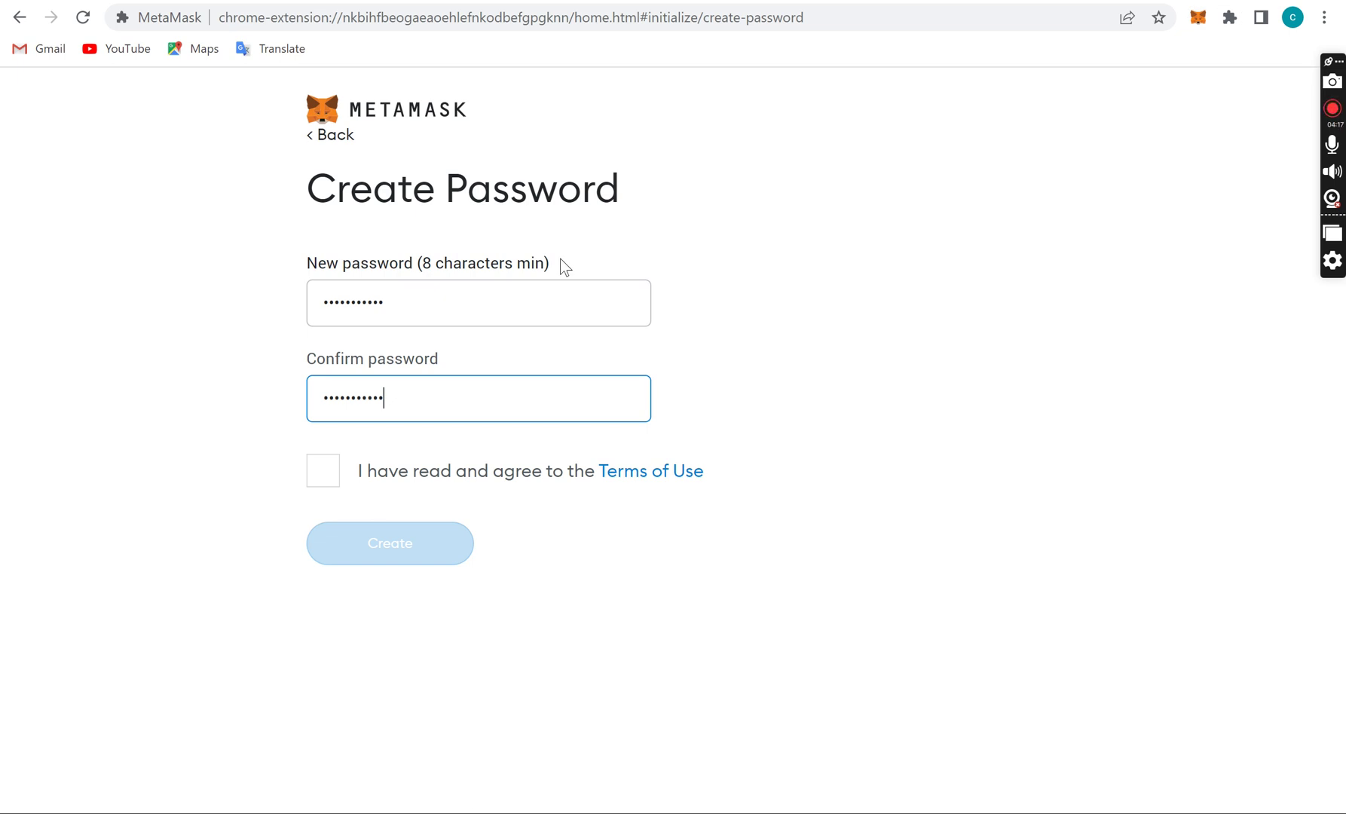
{"action": "left_click", "coordinate": [332, 474]}
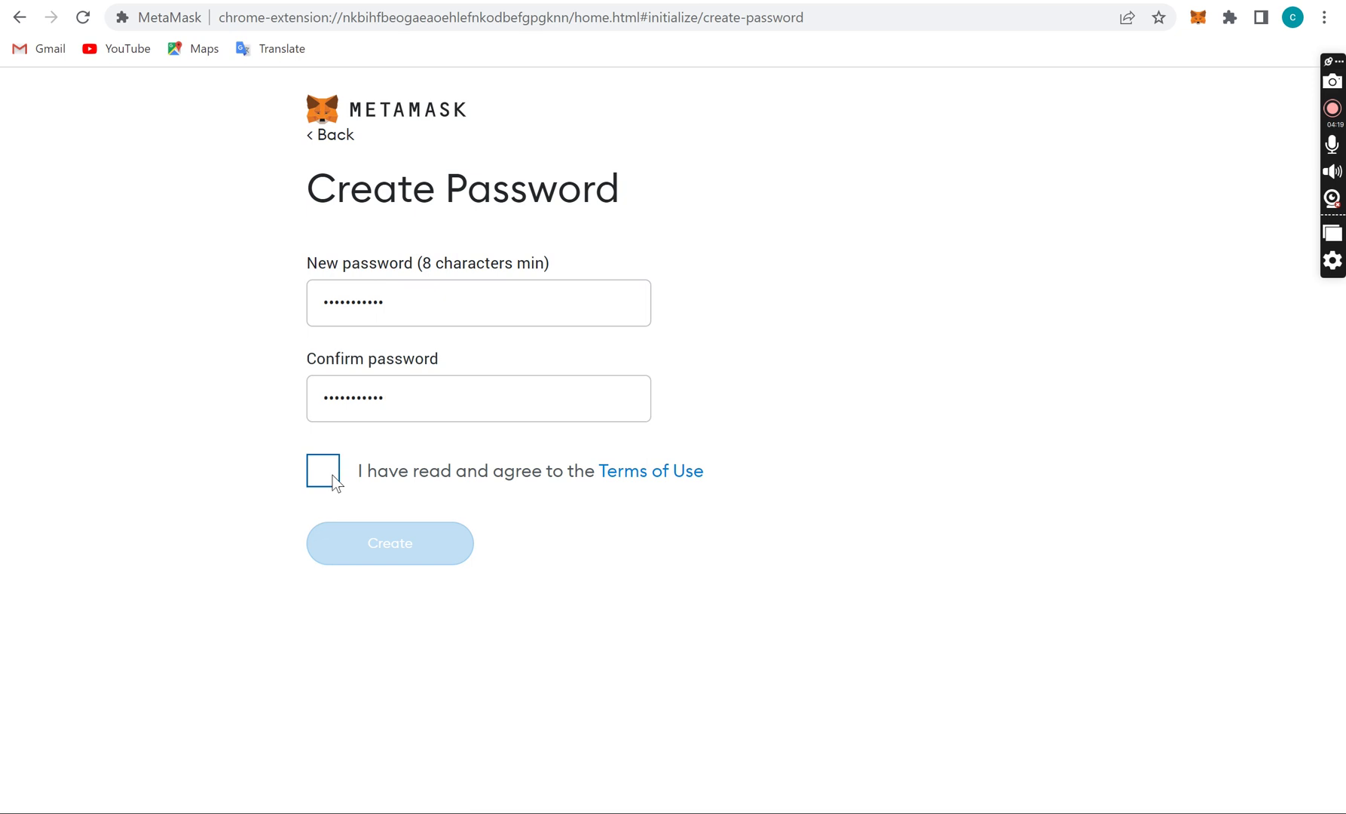
{"action": "left_click", "coordinate": [433, 551]}
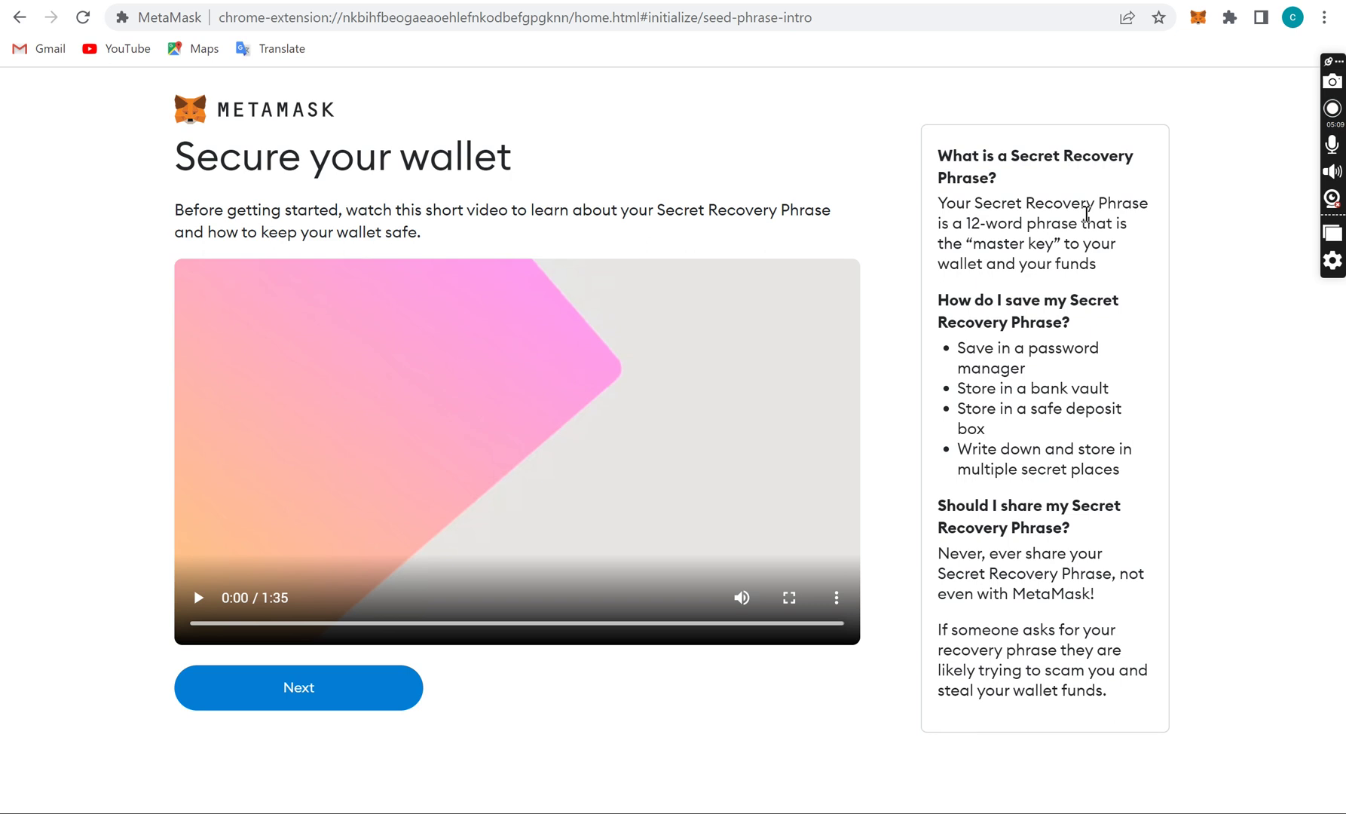
Continue past the security intro and reveal the 12-word Secret Recovery Phrase.
{"action": "left_click", "coordinate": [352, 695]}
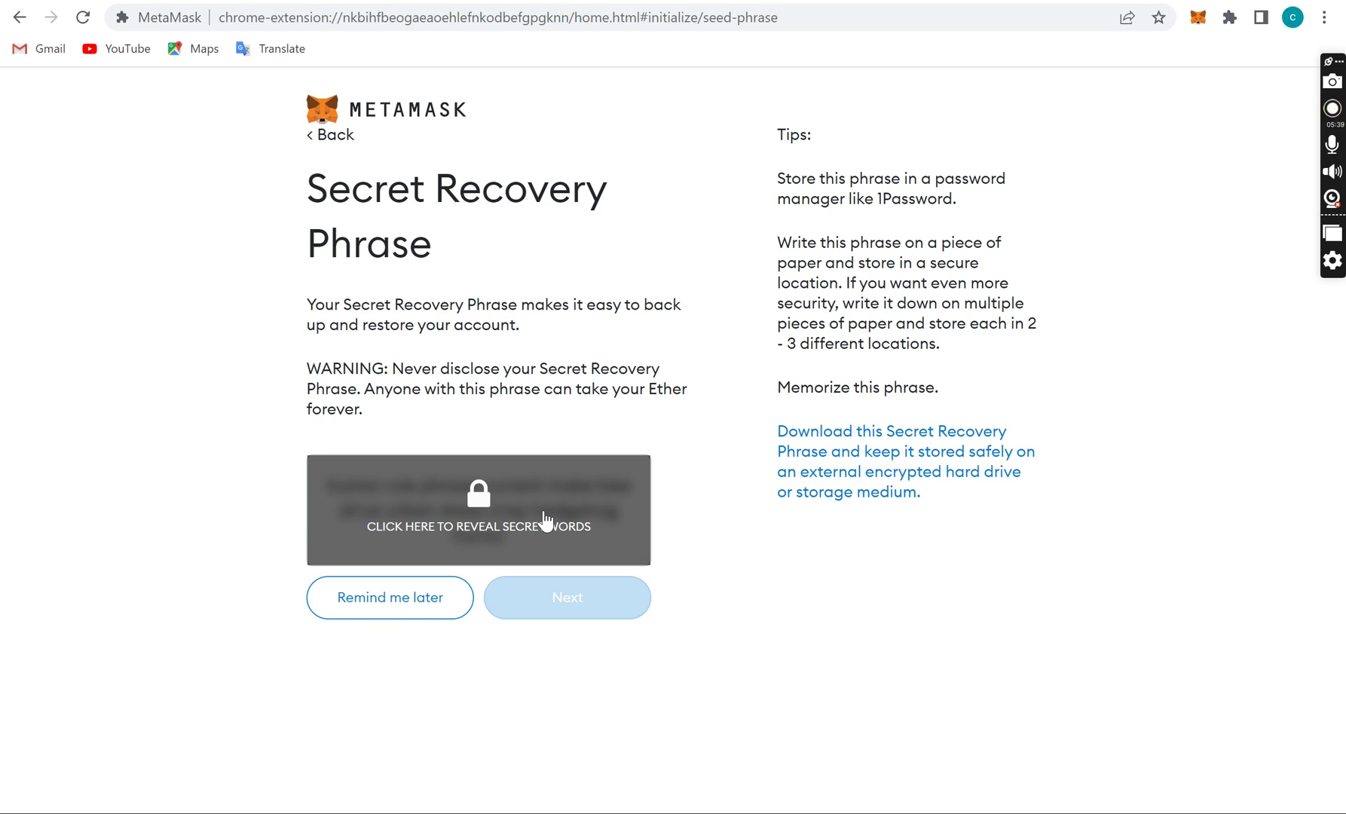
{"action": "left_click", "coordinate": [480, 514]}
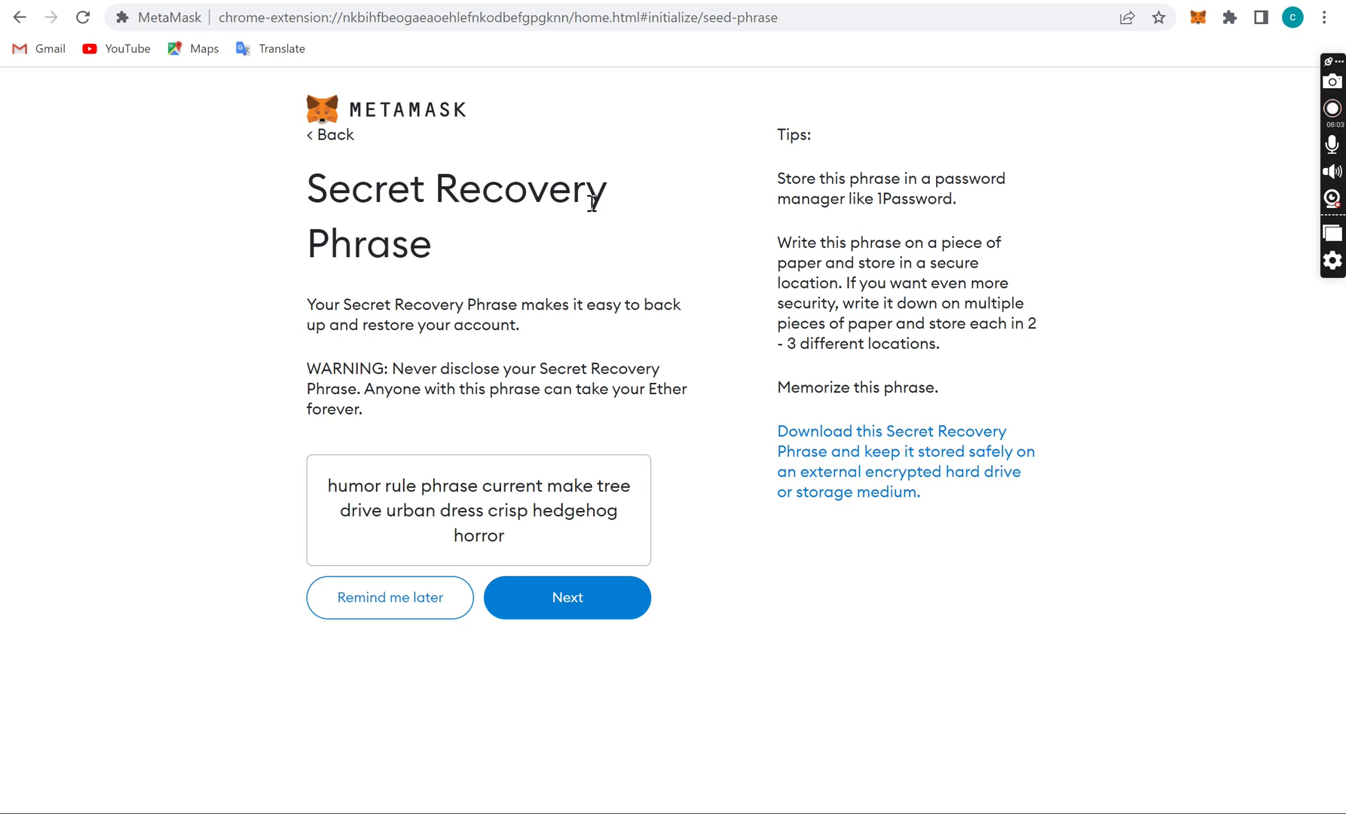
Re-reveal and select the 12-word phrase, then continue to the Confirm your Secret Recovery Phrase page.
{"action": "left_click", "coordinate": [586, 600]}
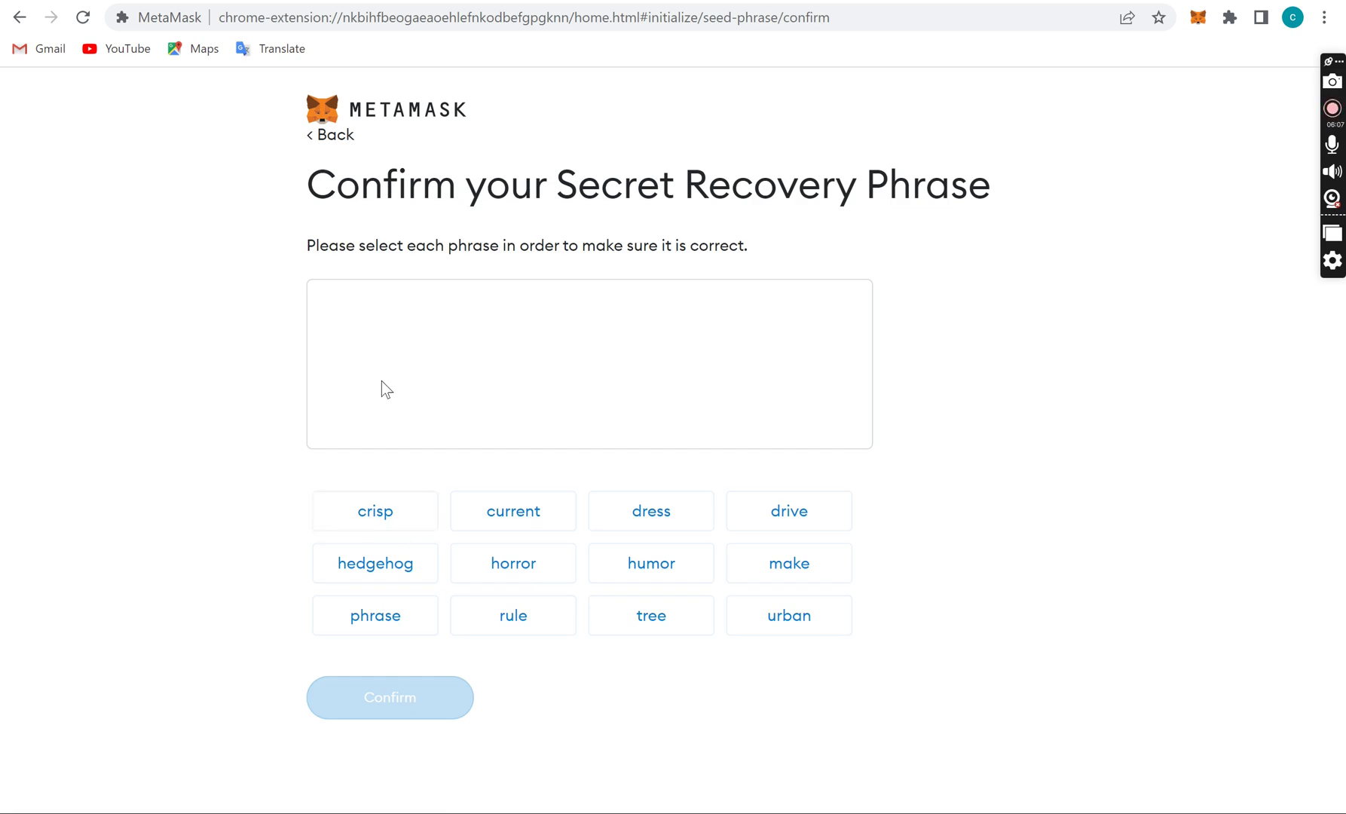
{"action": "left_click", "coordinate": [332, 135]}
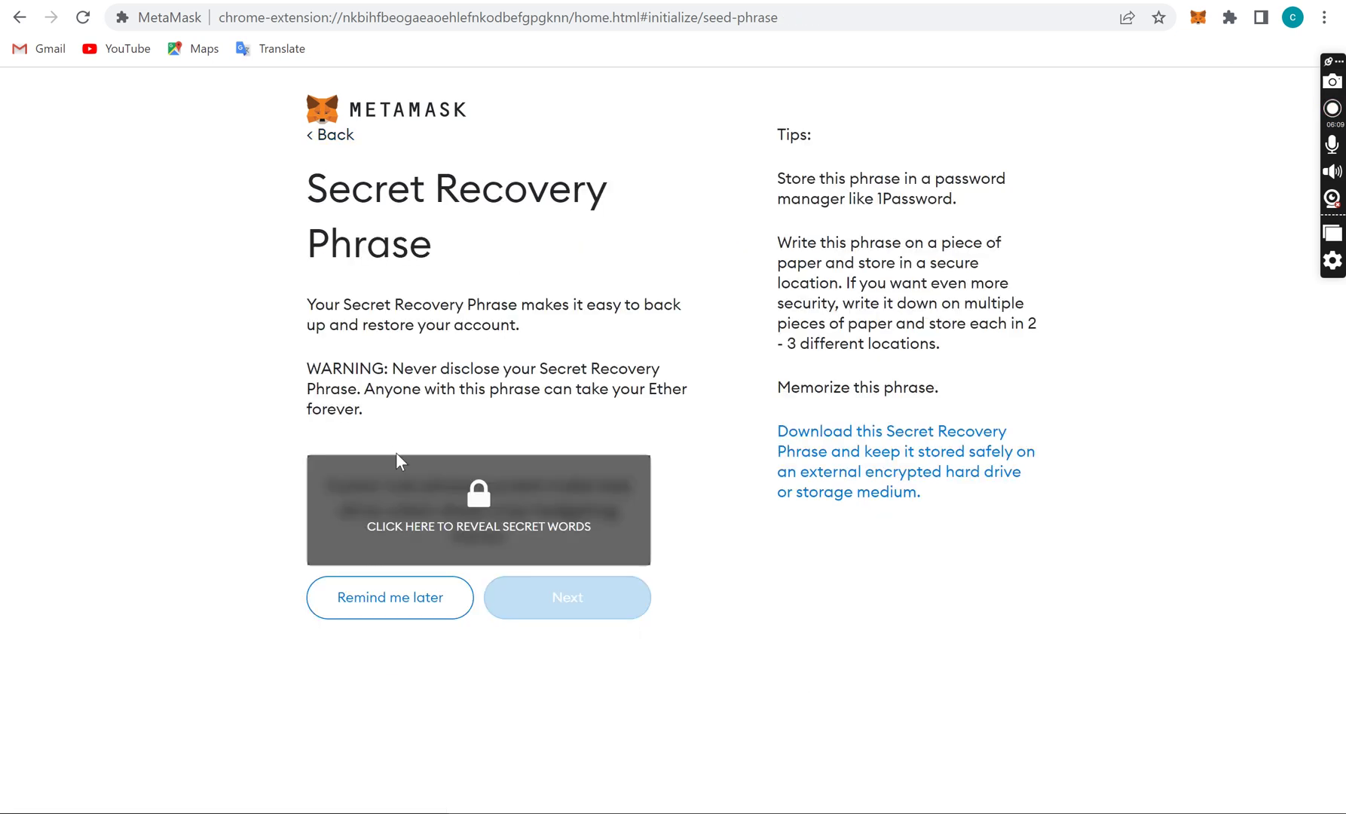
{"action": "left_click", "coordinate": [458, 482]}
{"action": "double_click", "coordinate": [353, 487]}
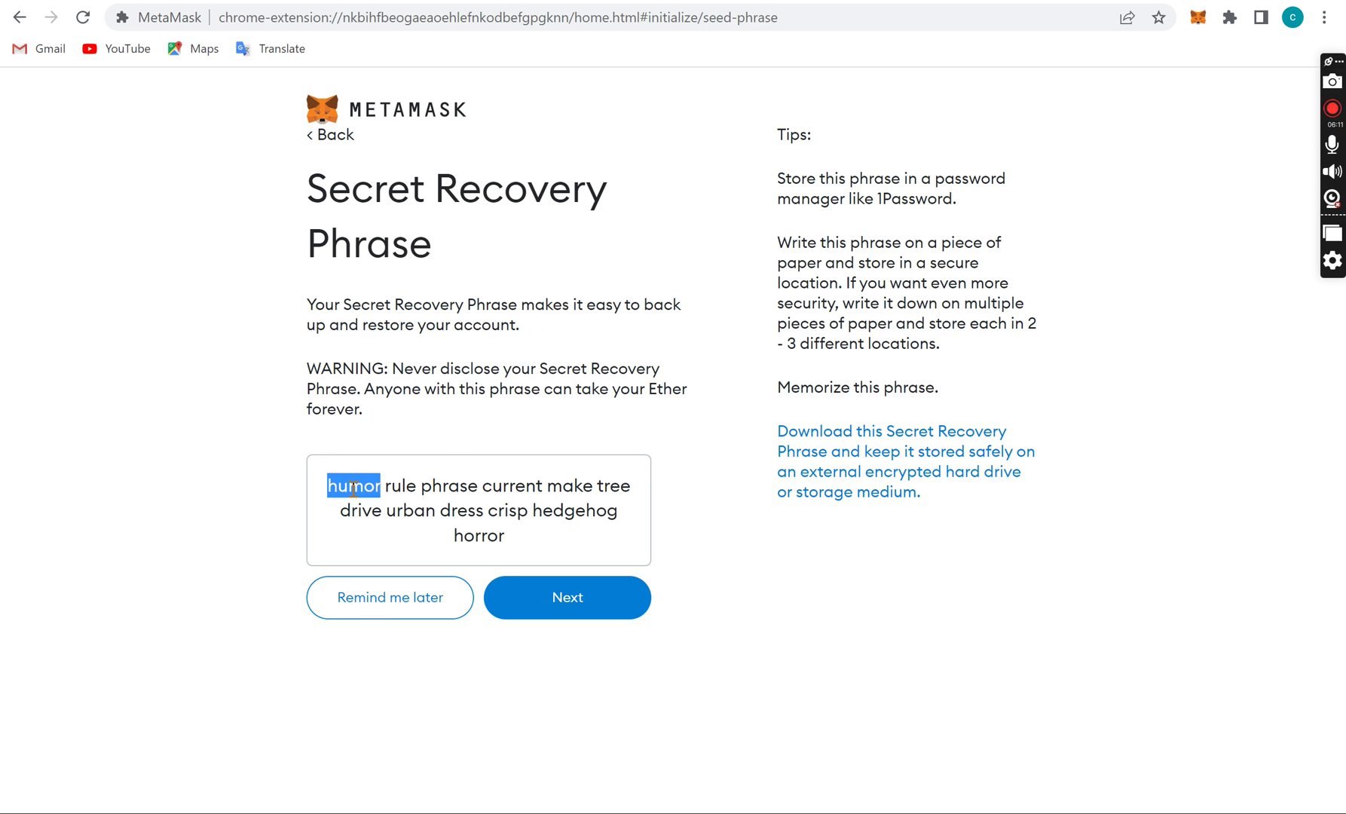
{"action": "triple_click", "coordinate": [353, 488]}
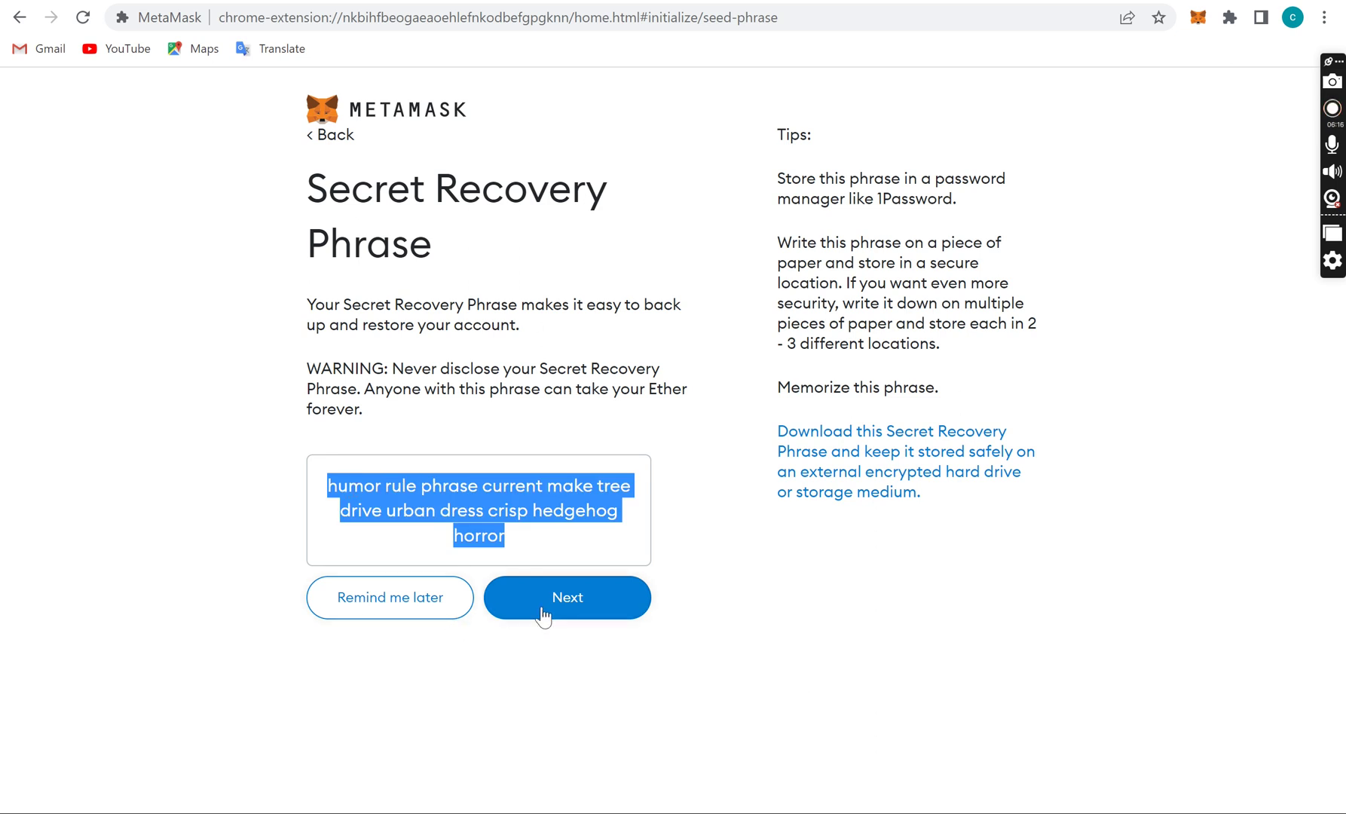
{"action": "left_click", "coordinate": [575, 596]}
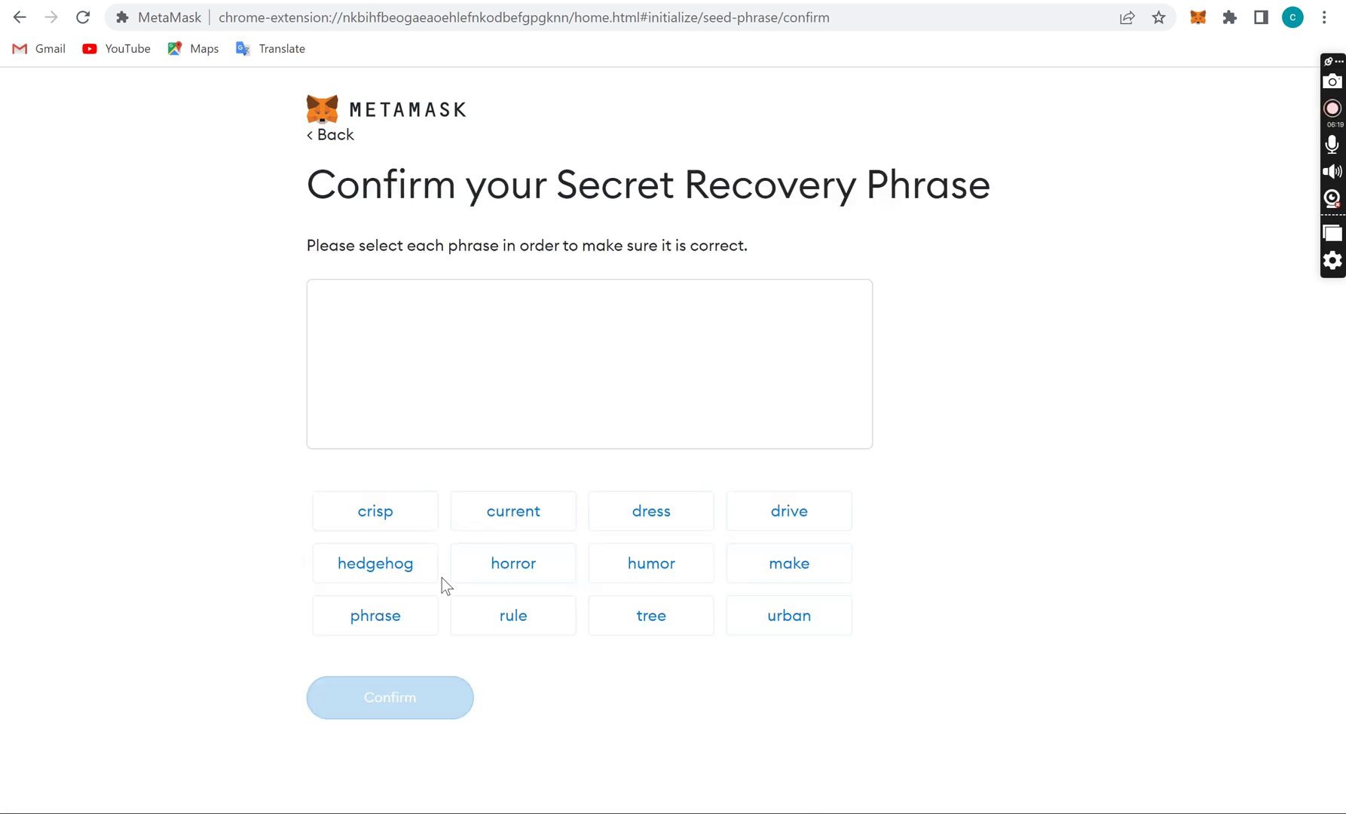
{"action": "left_click", "coordinate": [330, 136]}
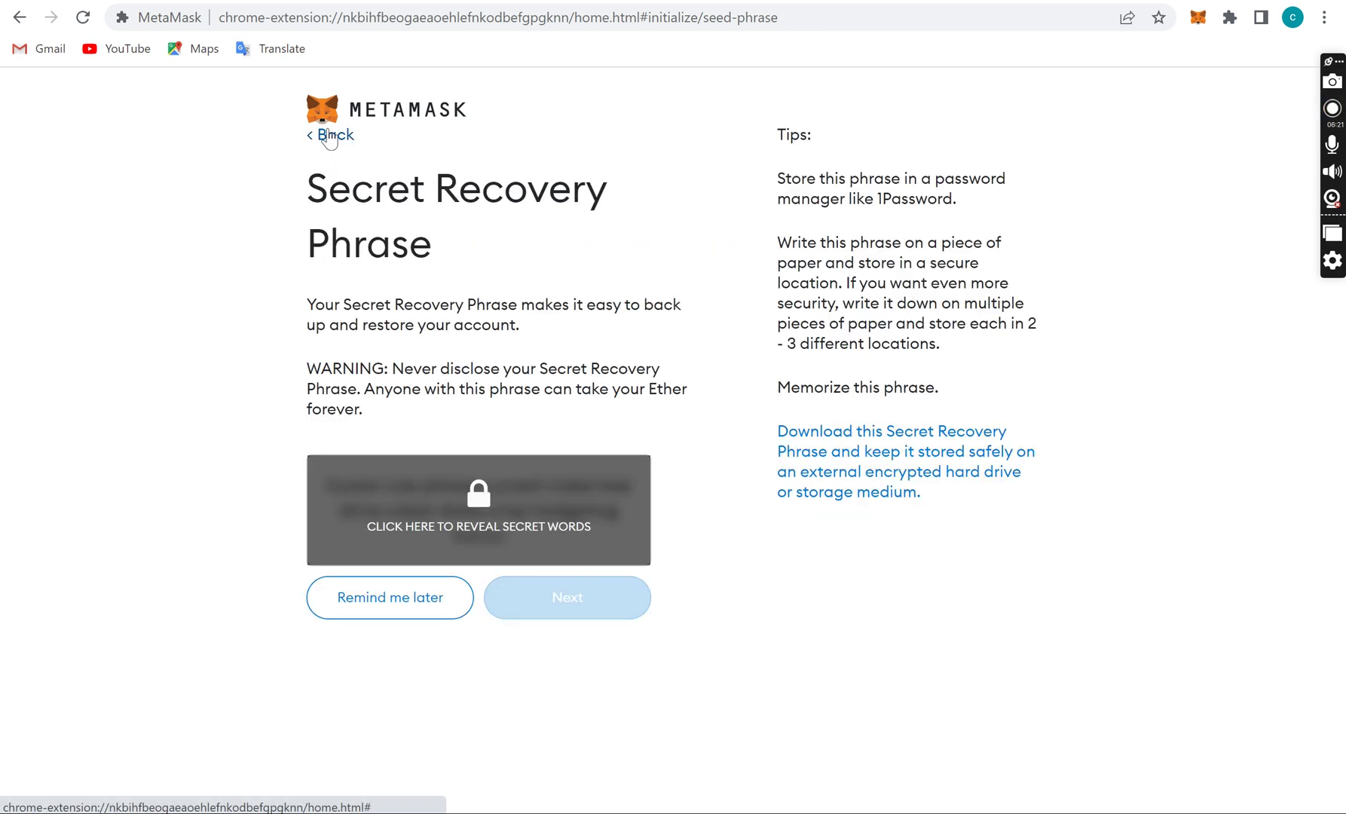
{"action": "left_click", "coordinate": [480, 491]}
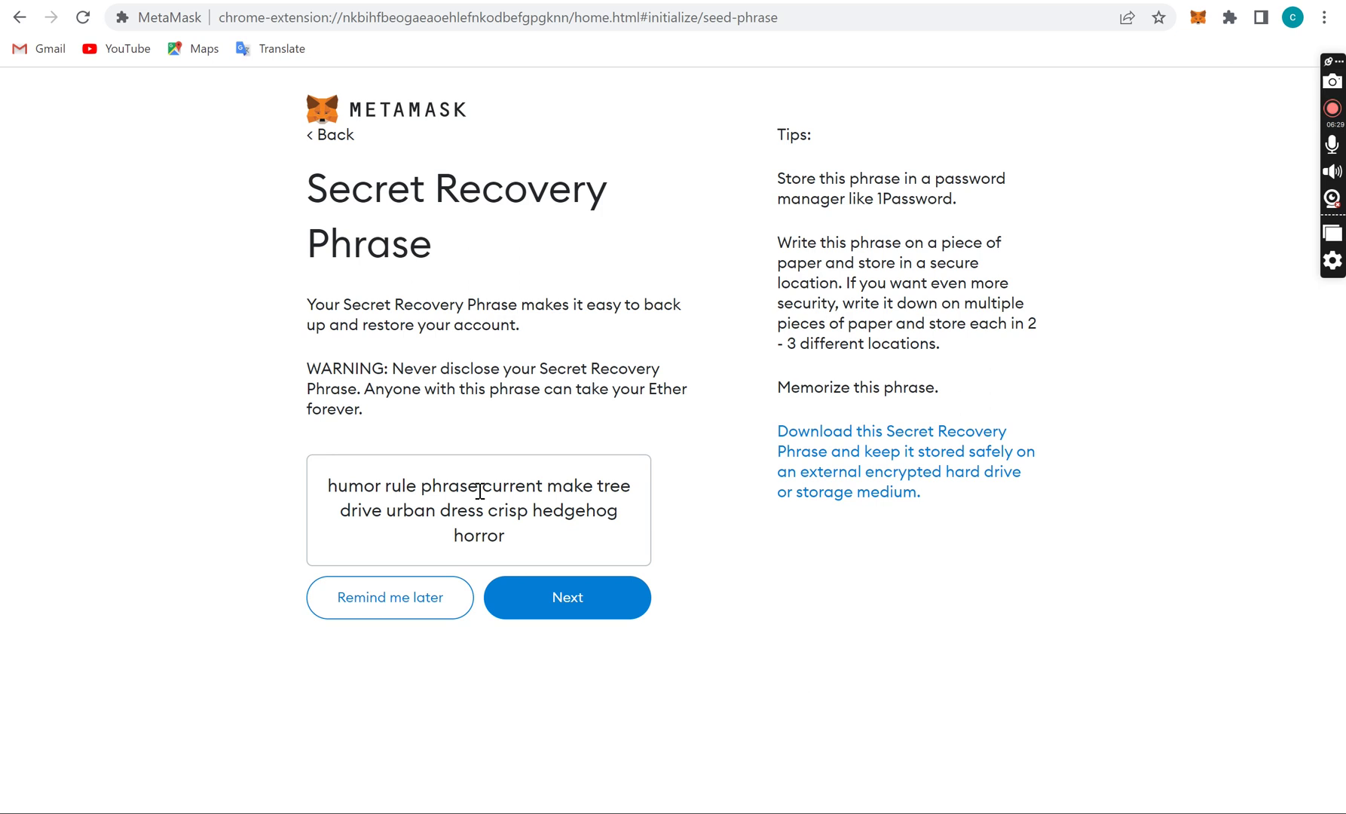
{"action": "left_click", "coordinate": [575, 599]}
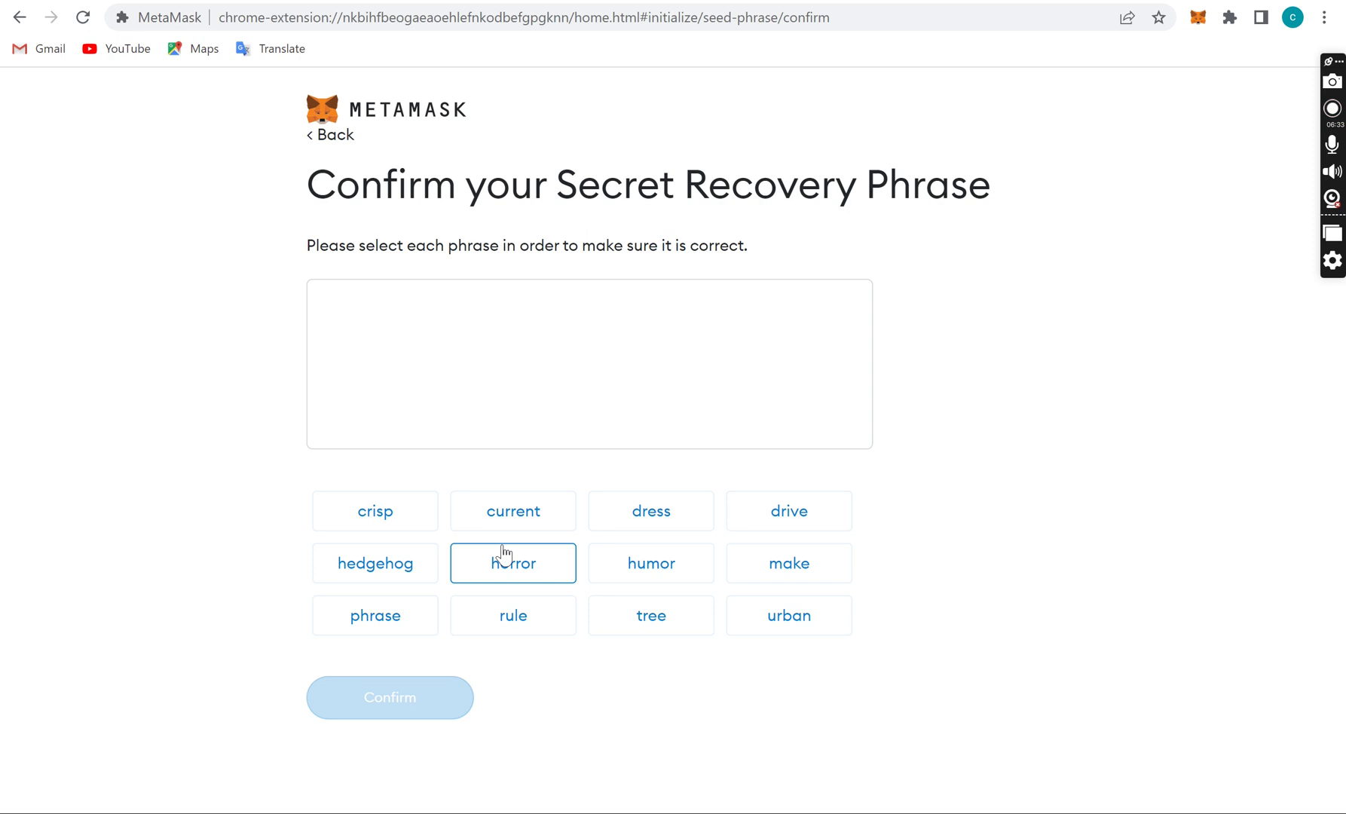
{"action": "left_click", "coordinate": [640, 562]}
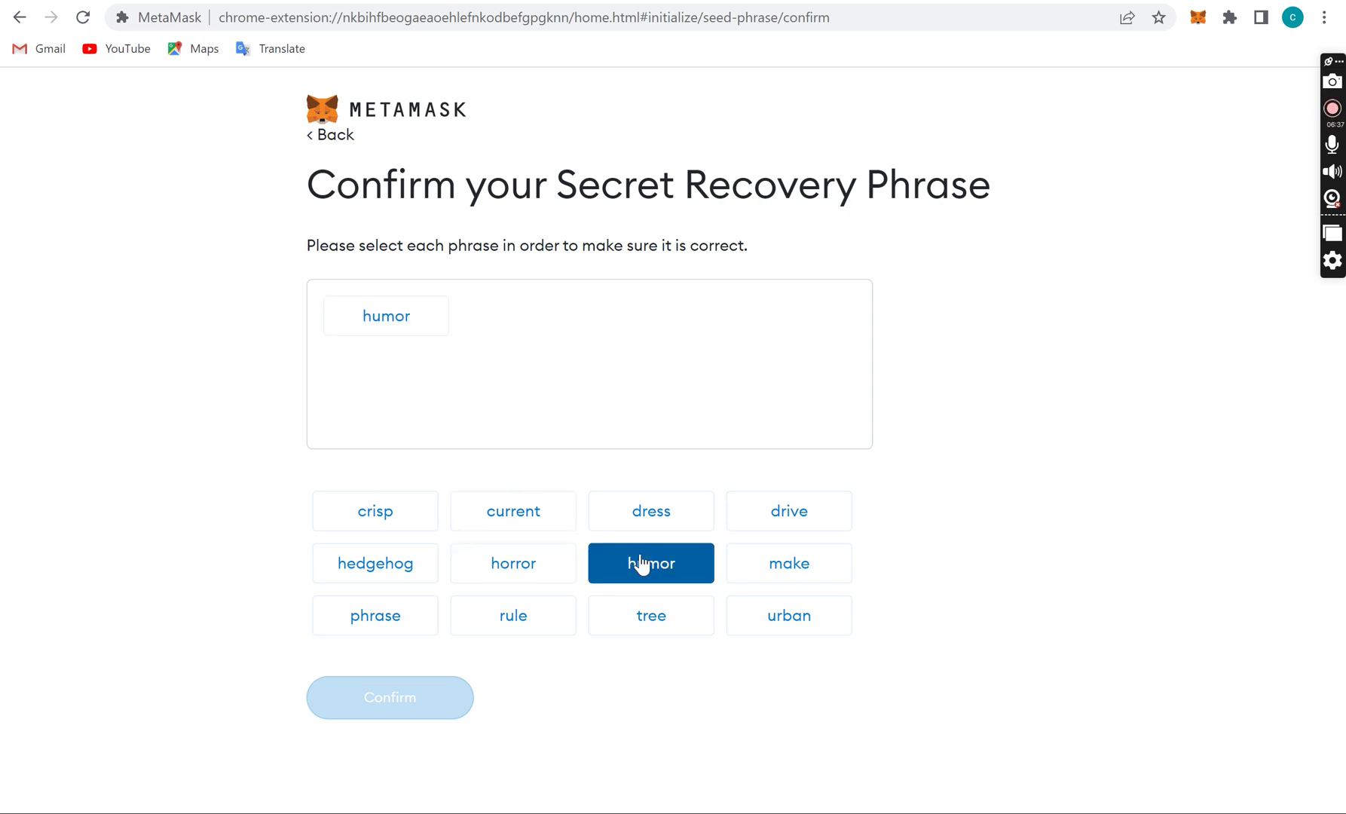
{"action": "left_click", "coordinate": [527, 629]}
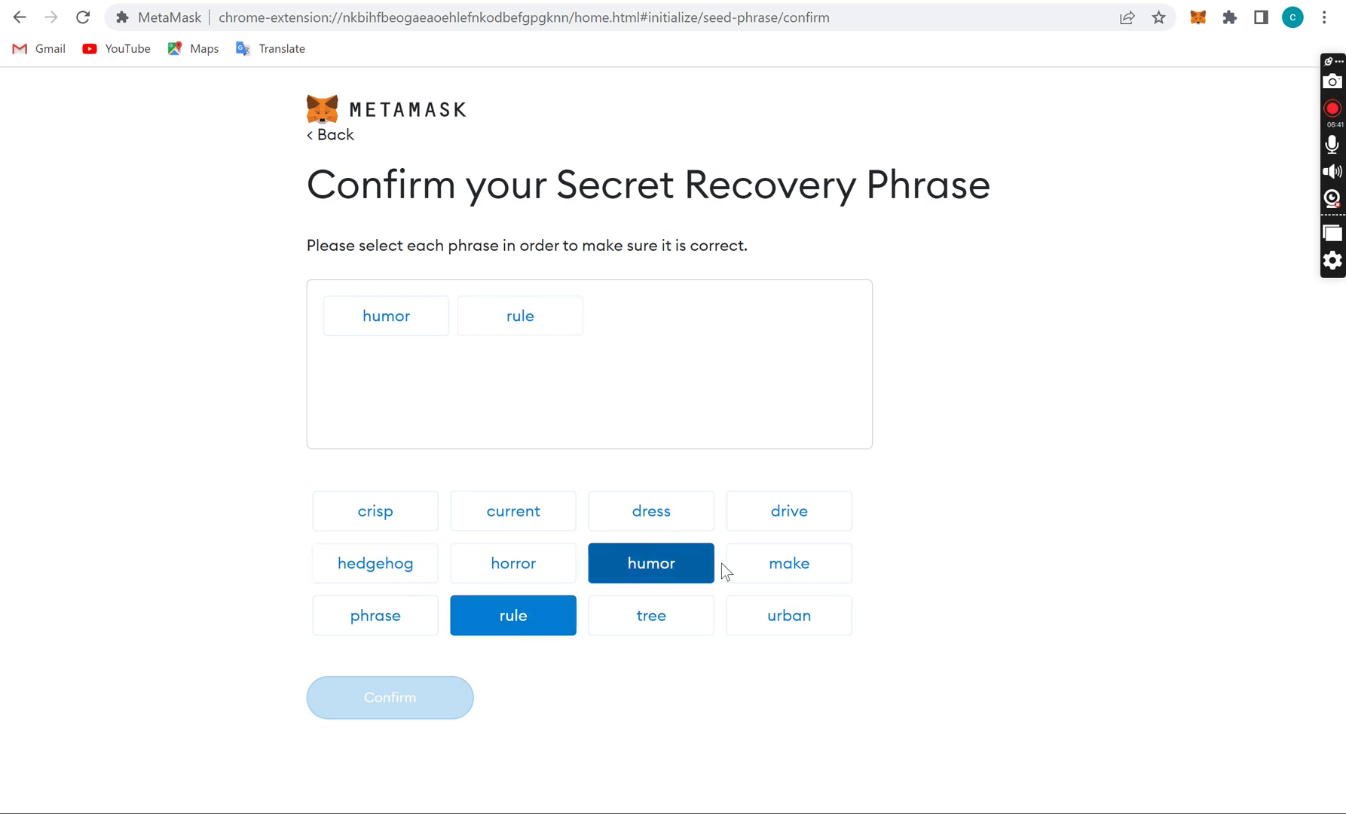
{"action": "left_click", "coordinate": [403, 632]}
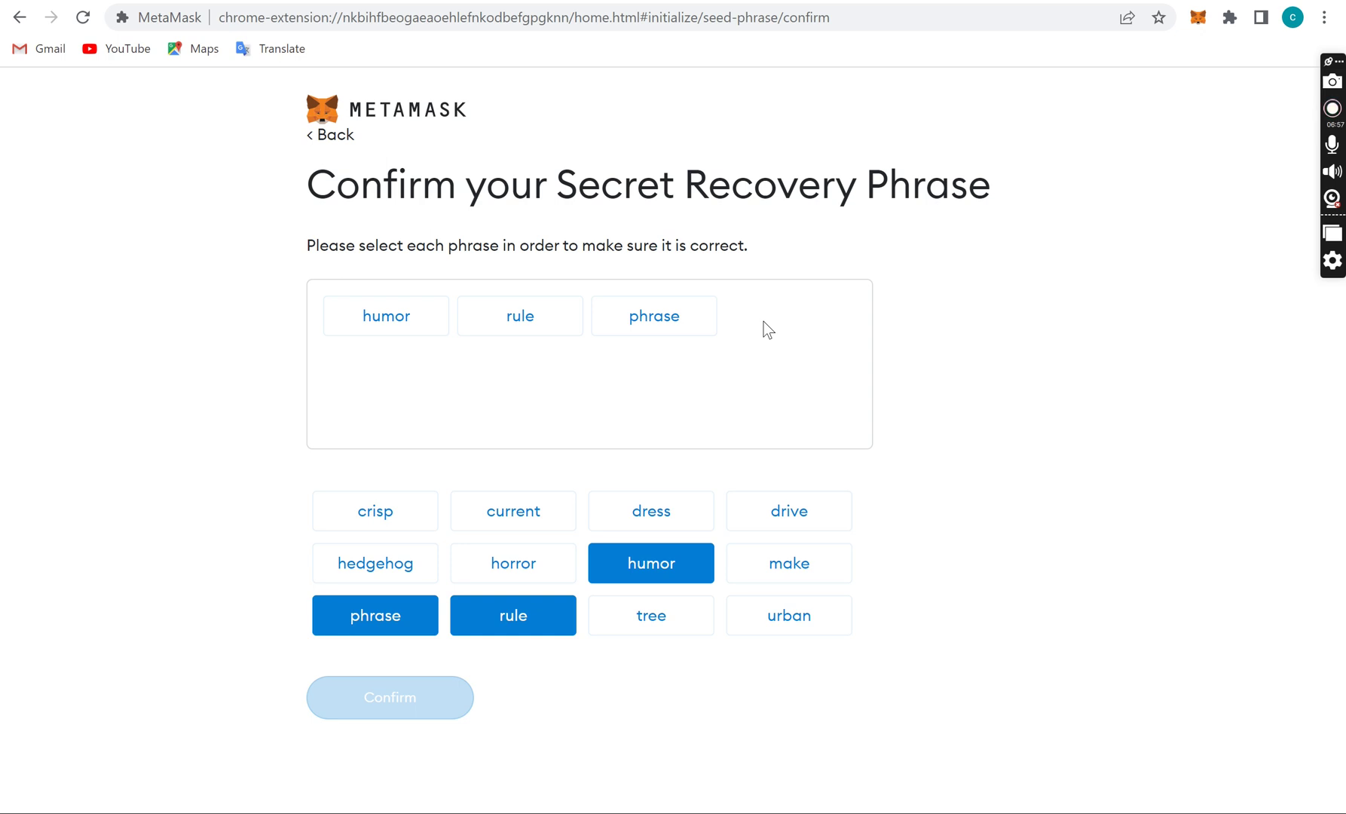
{"action": "left_click", "coordinate": [540, 515]}
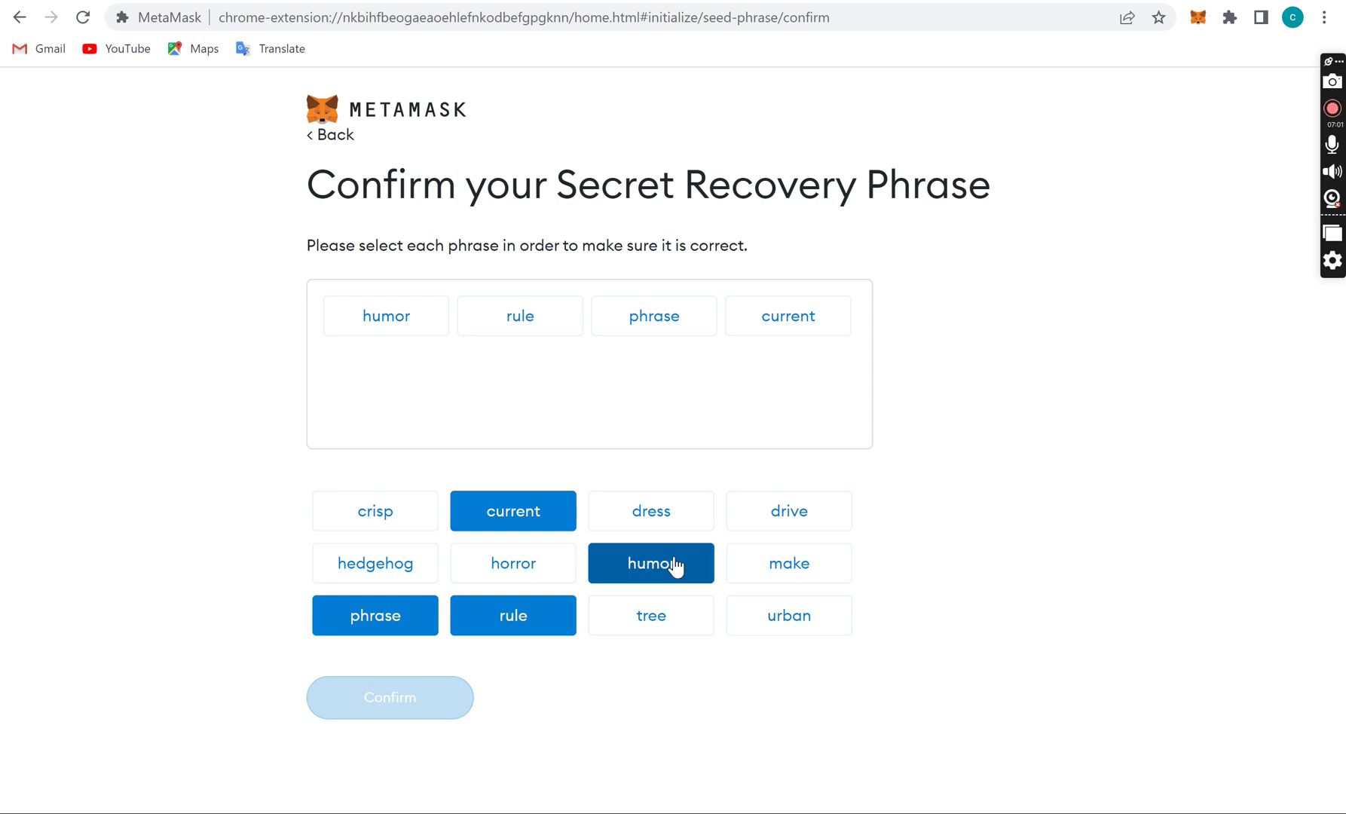
{"action": "left_click", "coordinate": [788, 566]}
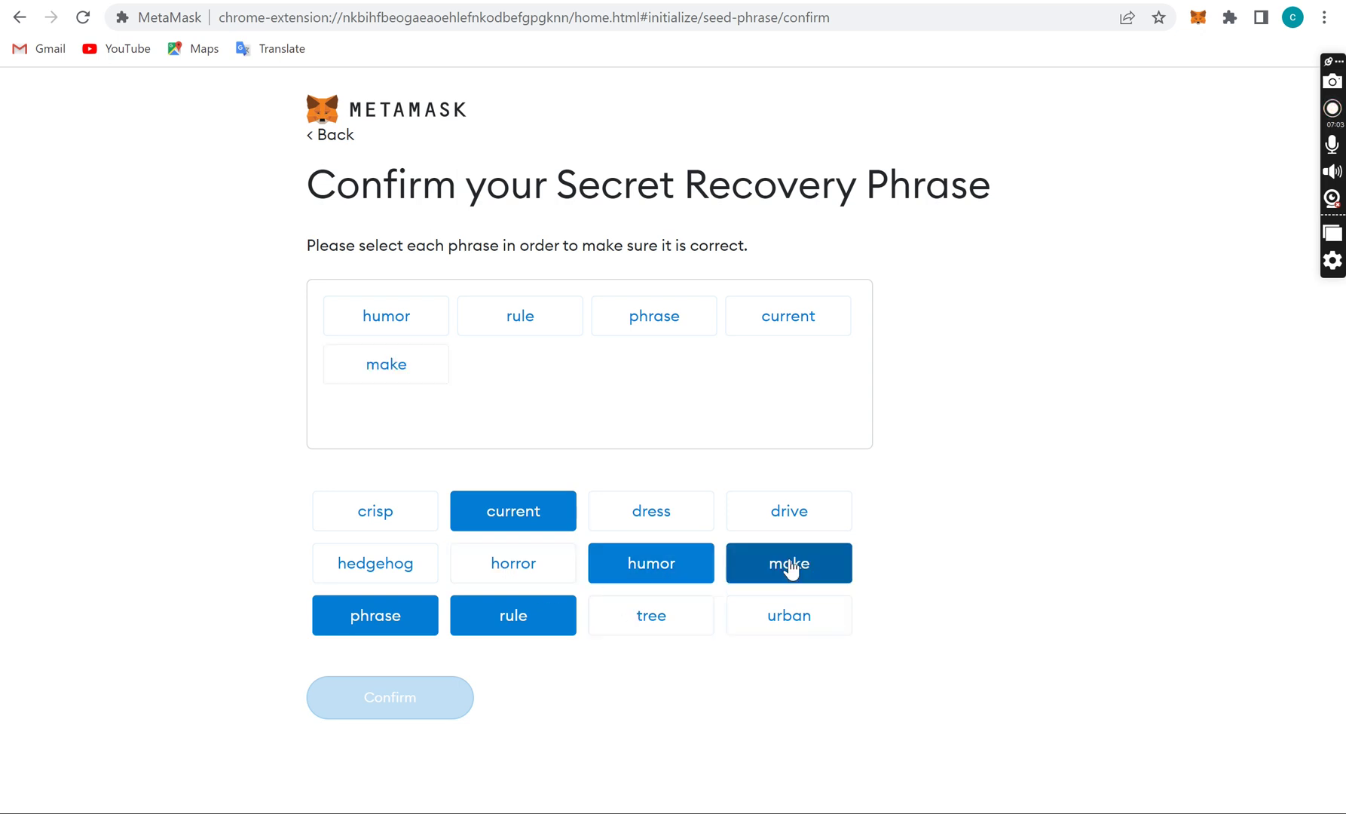
{"action": "left_click", "coordinate": [661, 637]}
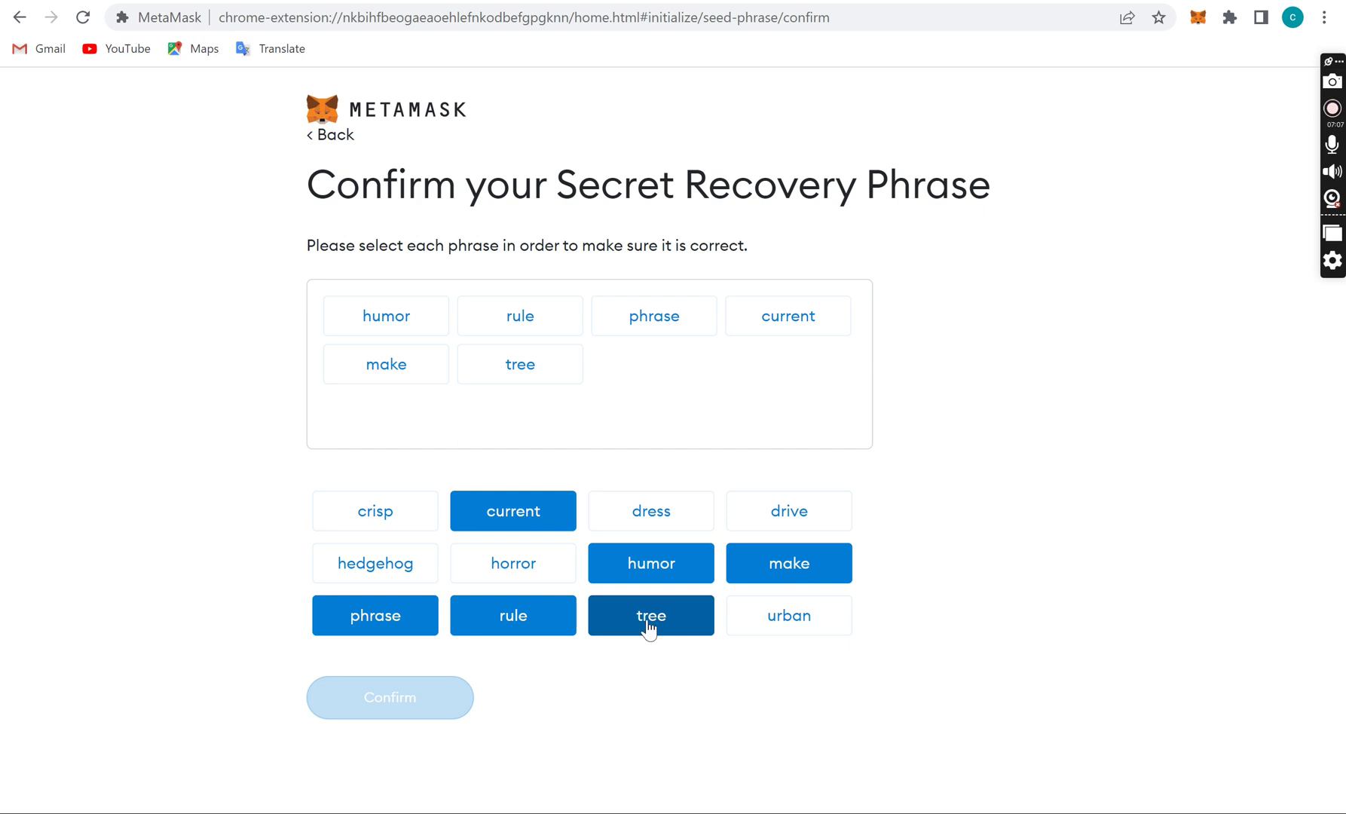
{"action": "left_click", "coordinate": [782, 510]}
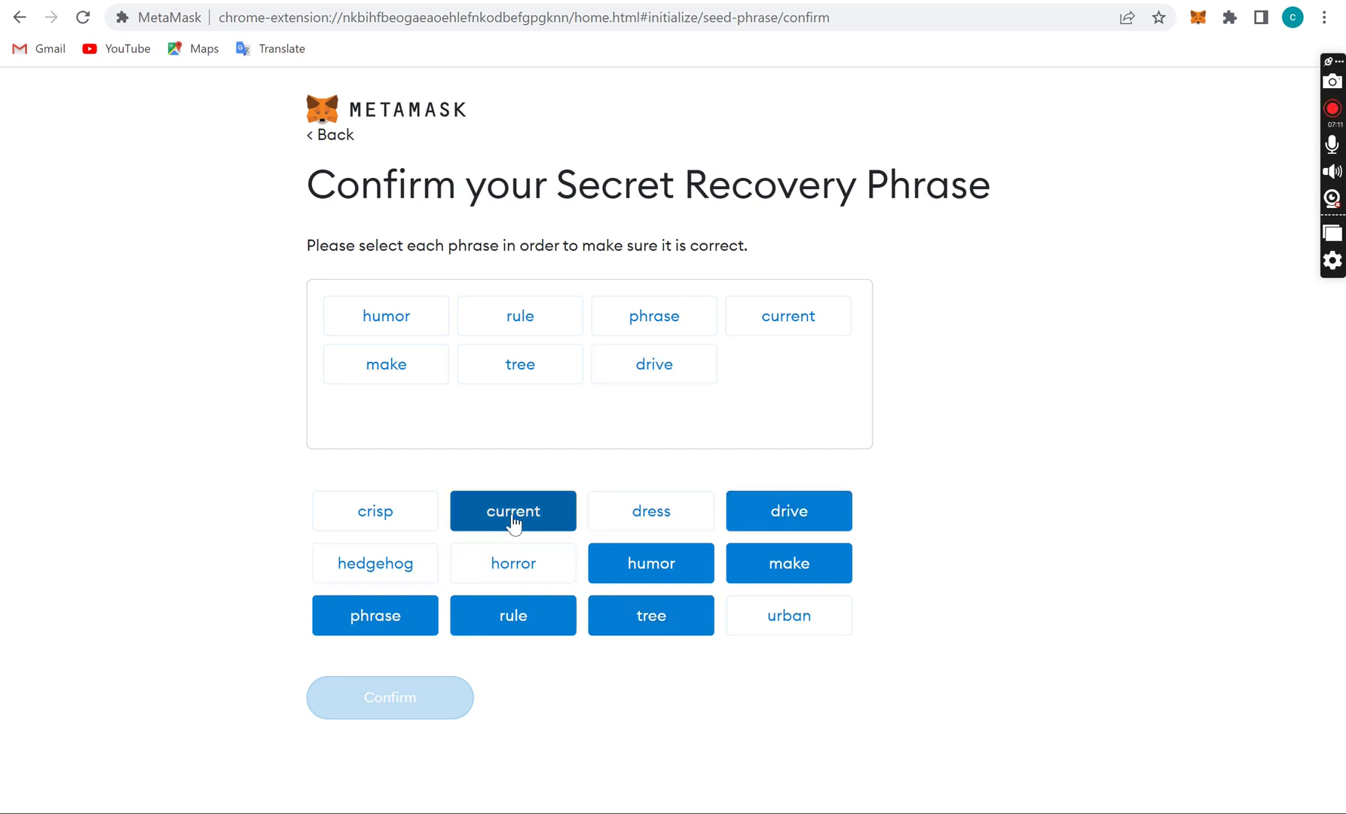
{"action": "left_click", "coordinate": [787, 616]}
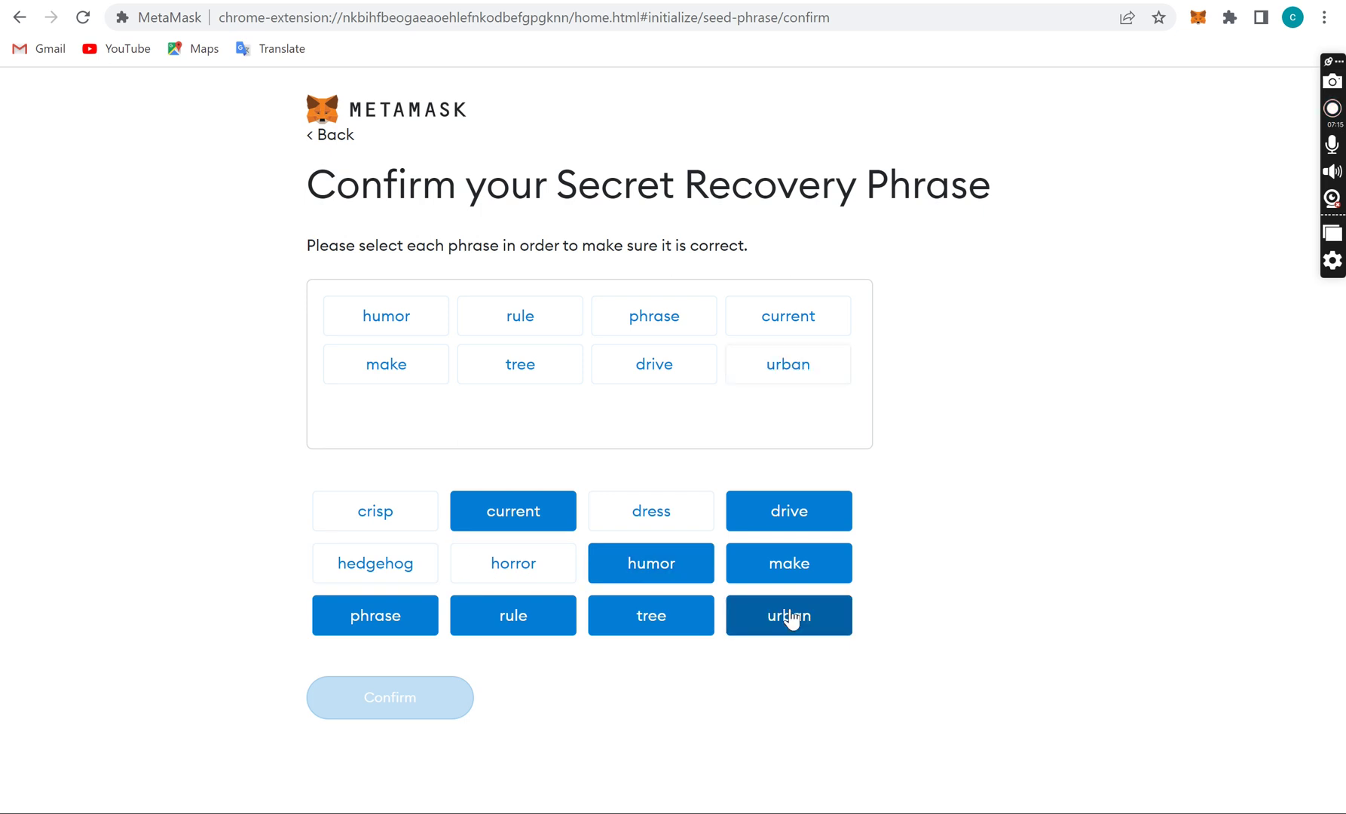
{"action": "left_click", "coordinate": [671, 511]}
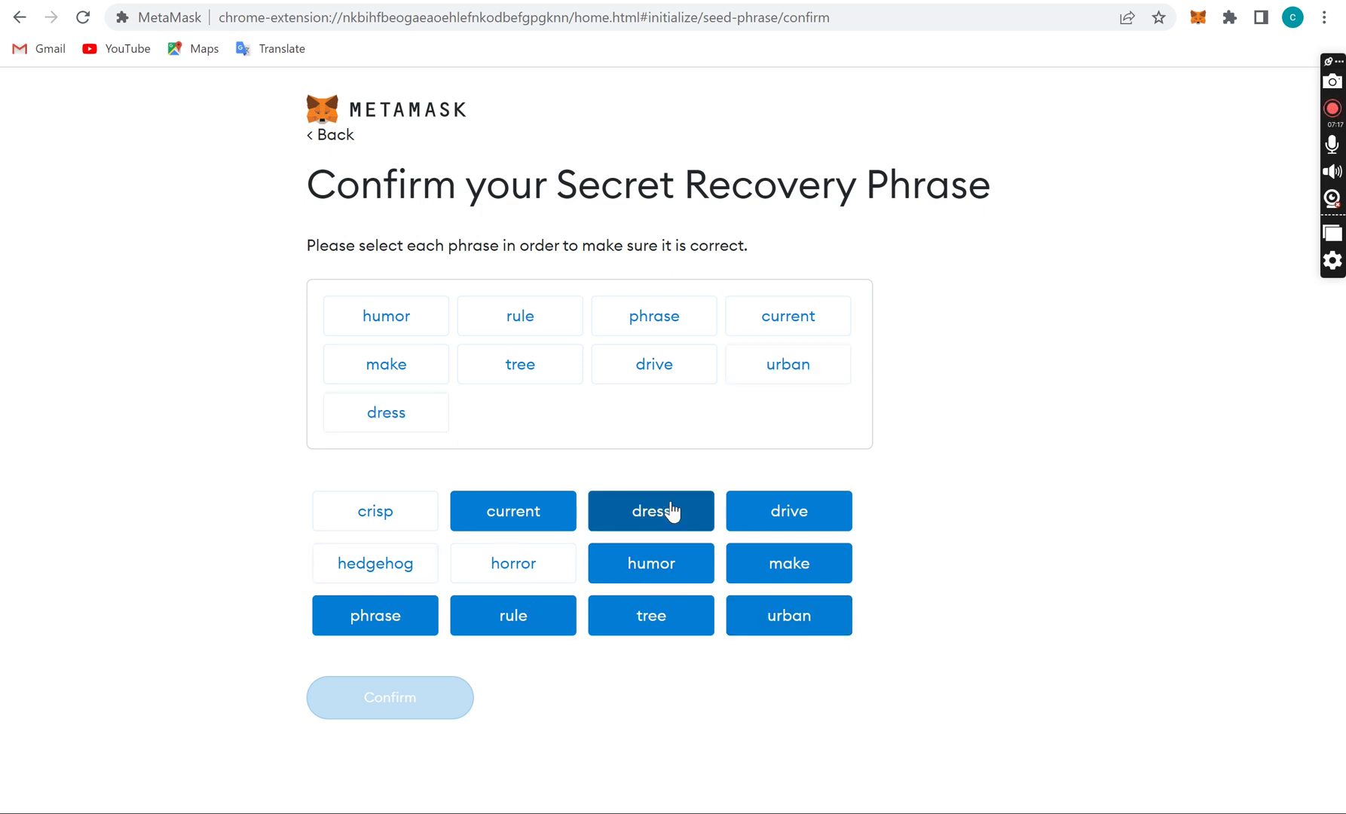
{"action": "left_click", "coordinate": [381, 520]}
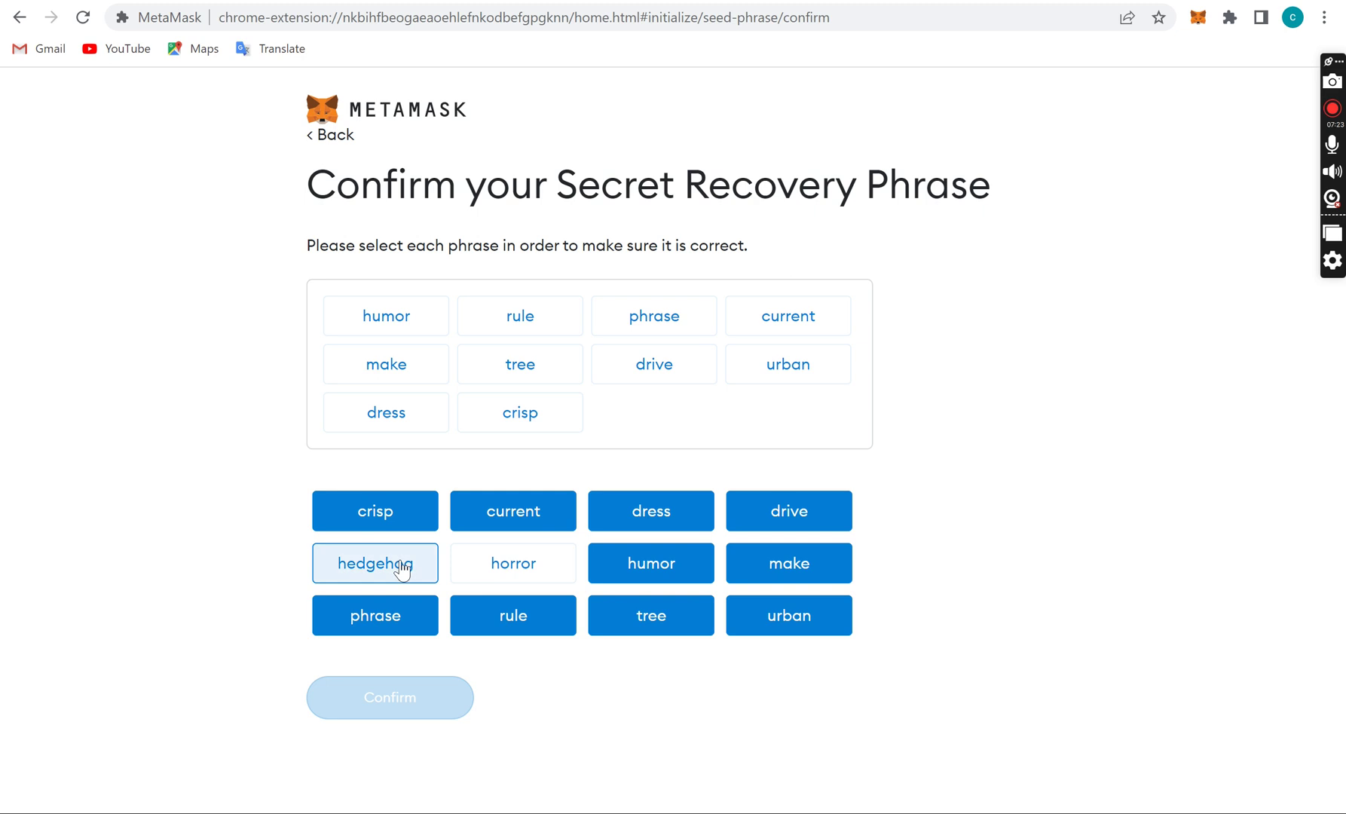
Add the last two recovery words, correct their order by reselecting, and submit the completed phrase.
{"action": "left_click", "coordinate": [389, 564]}
{"action": "left_click", "coordinate": [515, 576]}
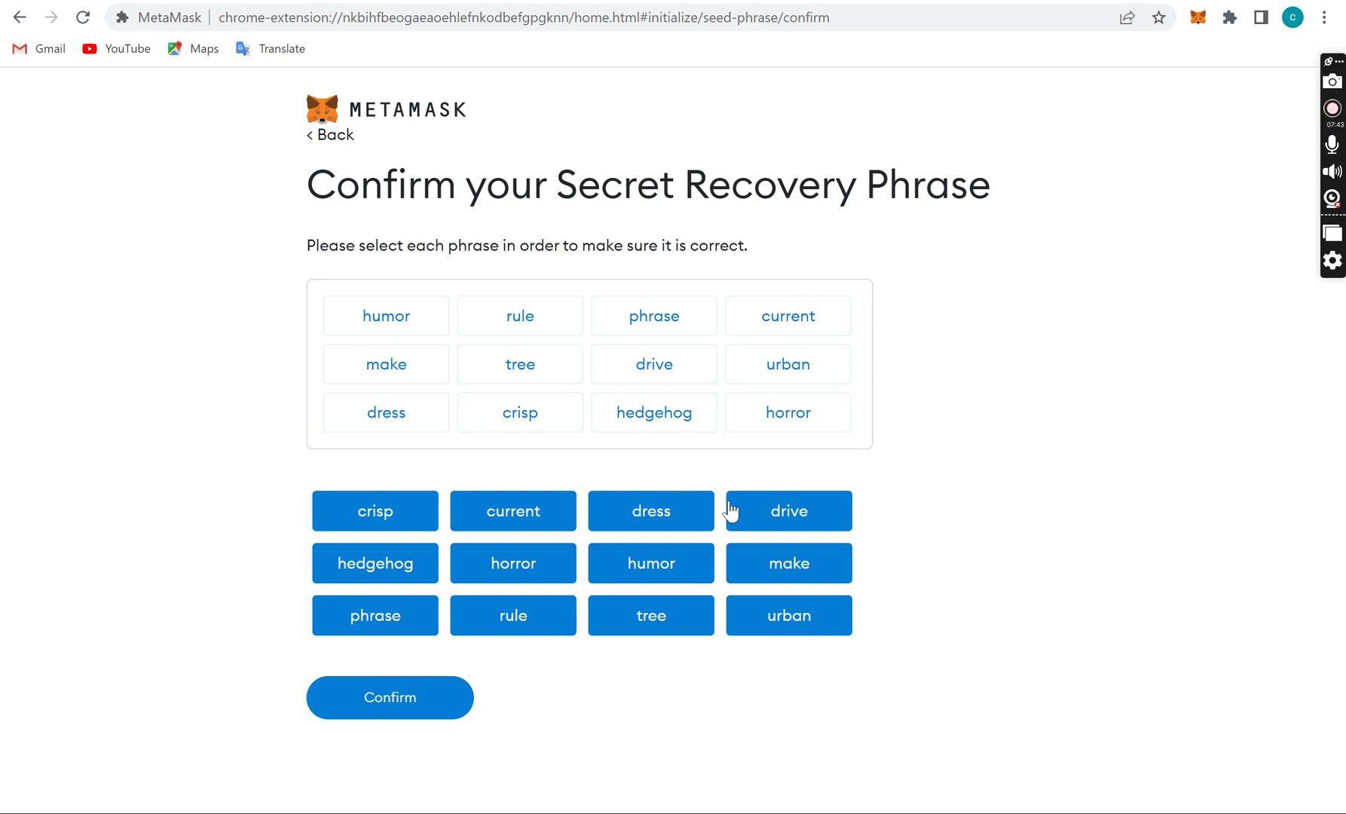
{"action": "left_click", "coordinate": [534, 569]}
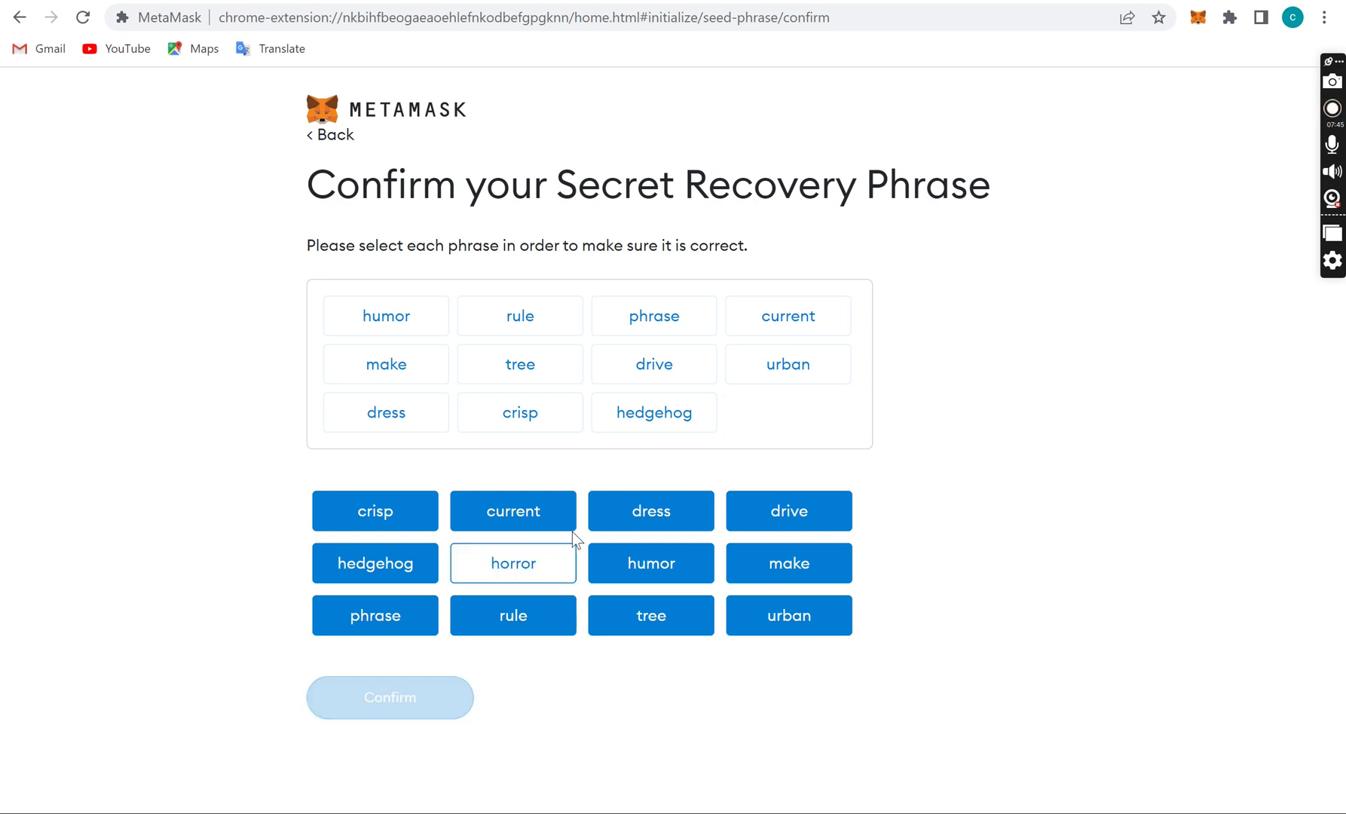
{"action": "left_click", "coordinate": [395, 578]}
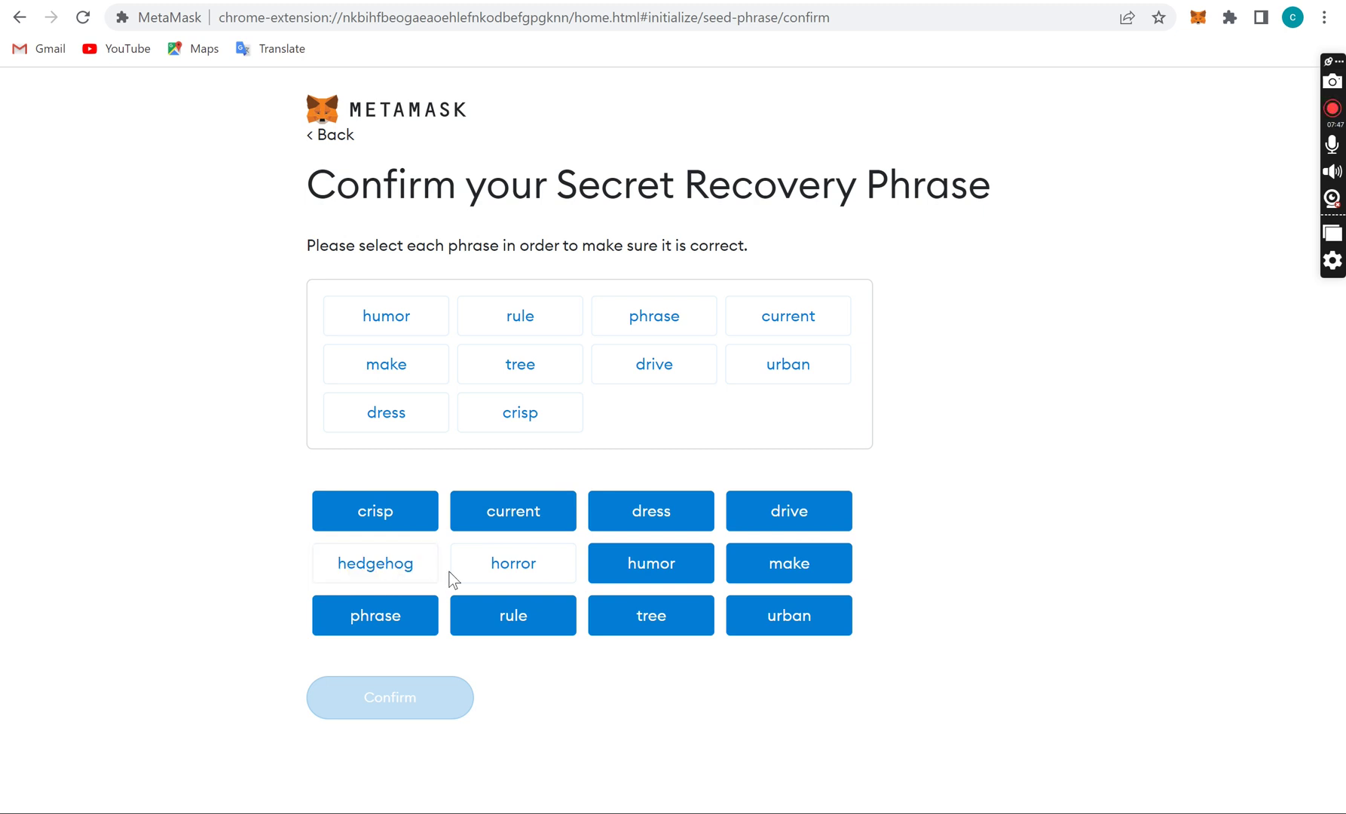
{"action": "left_click", "coordinate": [511, 574]}
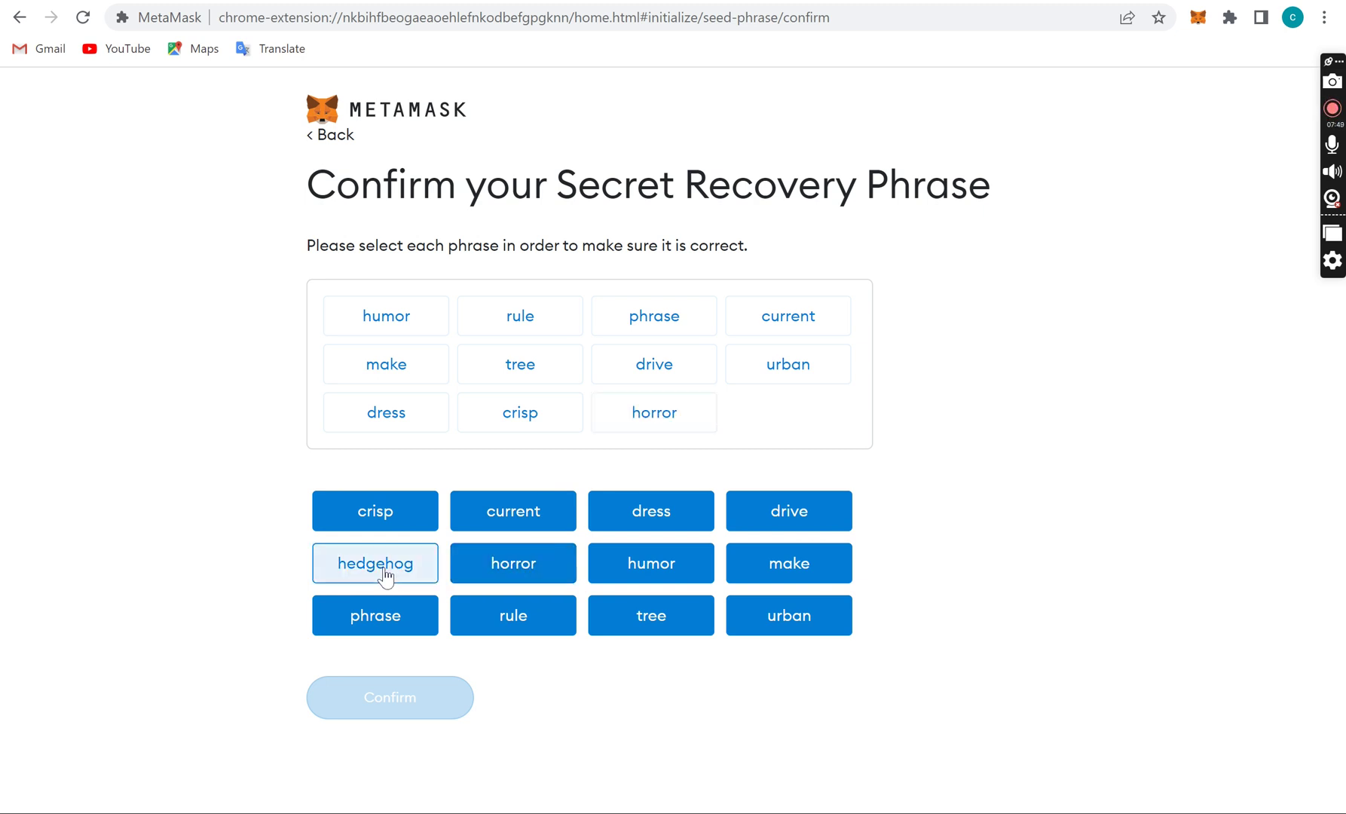
{"action": "left_click", "coordinate": [398, 574]}
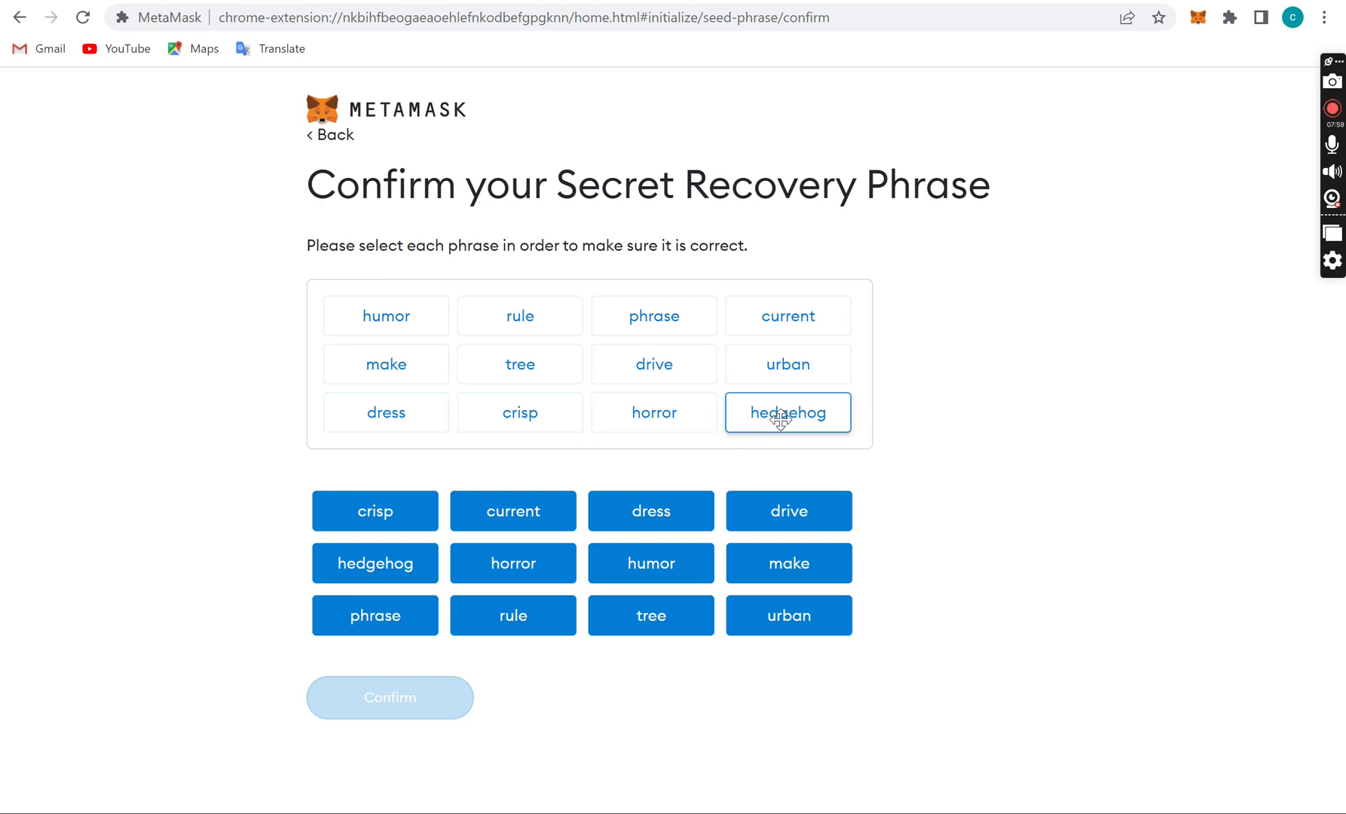
{"action": "left_click", "coordinate": [406, 580]}
{"action": "left_click", "coordinate": [517, 581]}
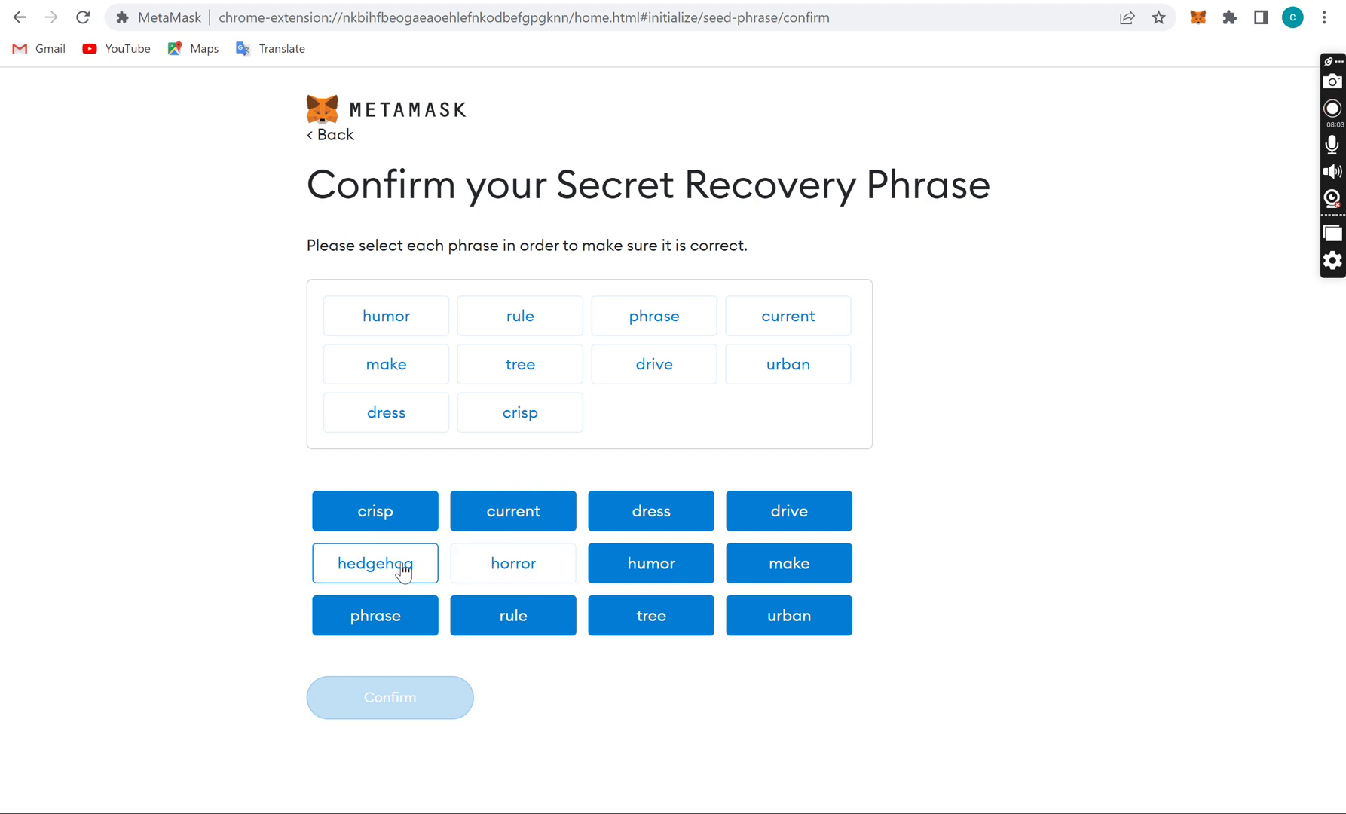
{"action": "left_click", "coordinate": [361, 572]}
{"action": "left_click", "coordinate": [501, 585]}
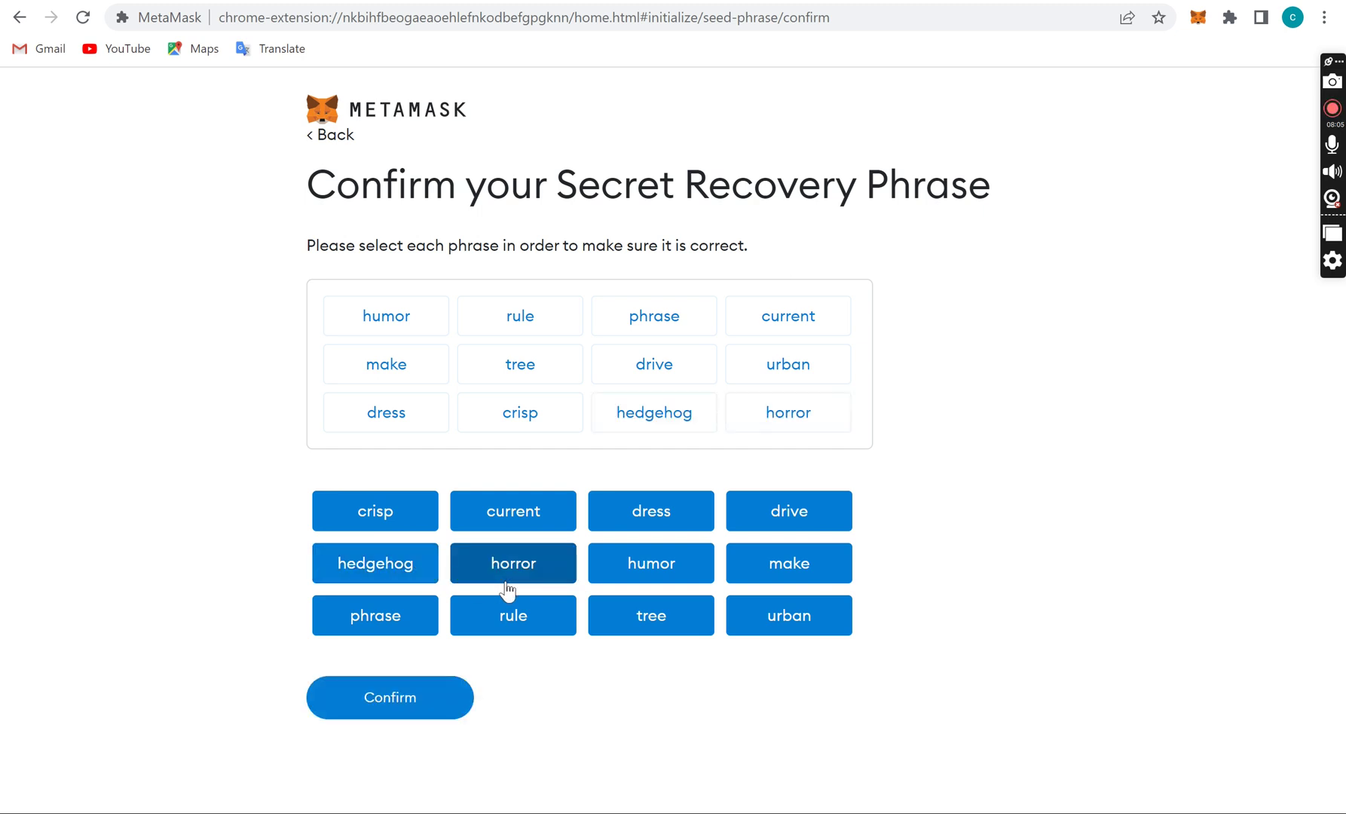
{"action": "left_click", "coordinate": [408, 690]}
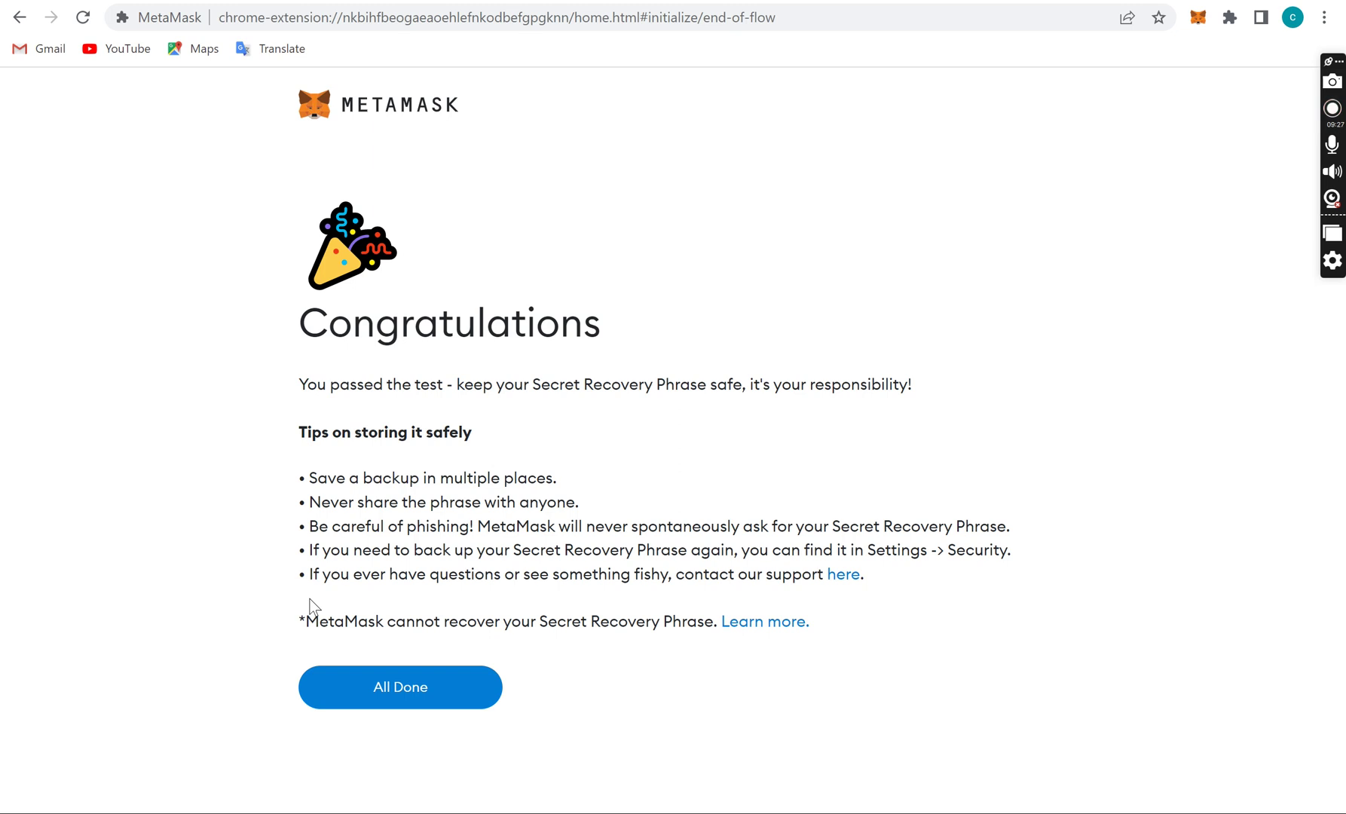
Finish setup to open the Account 1 wallet showing 0 ETH on Ethereum Mainnet.
{"action": "left_click", "coordinate": [387, 687]}
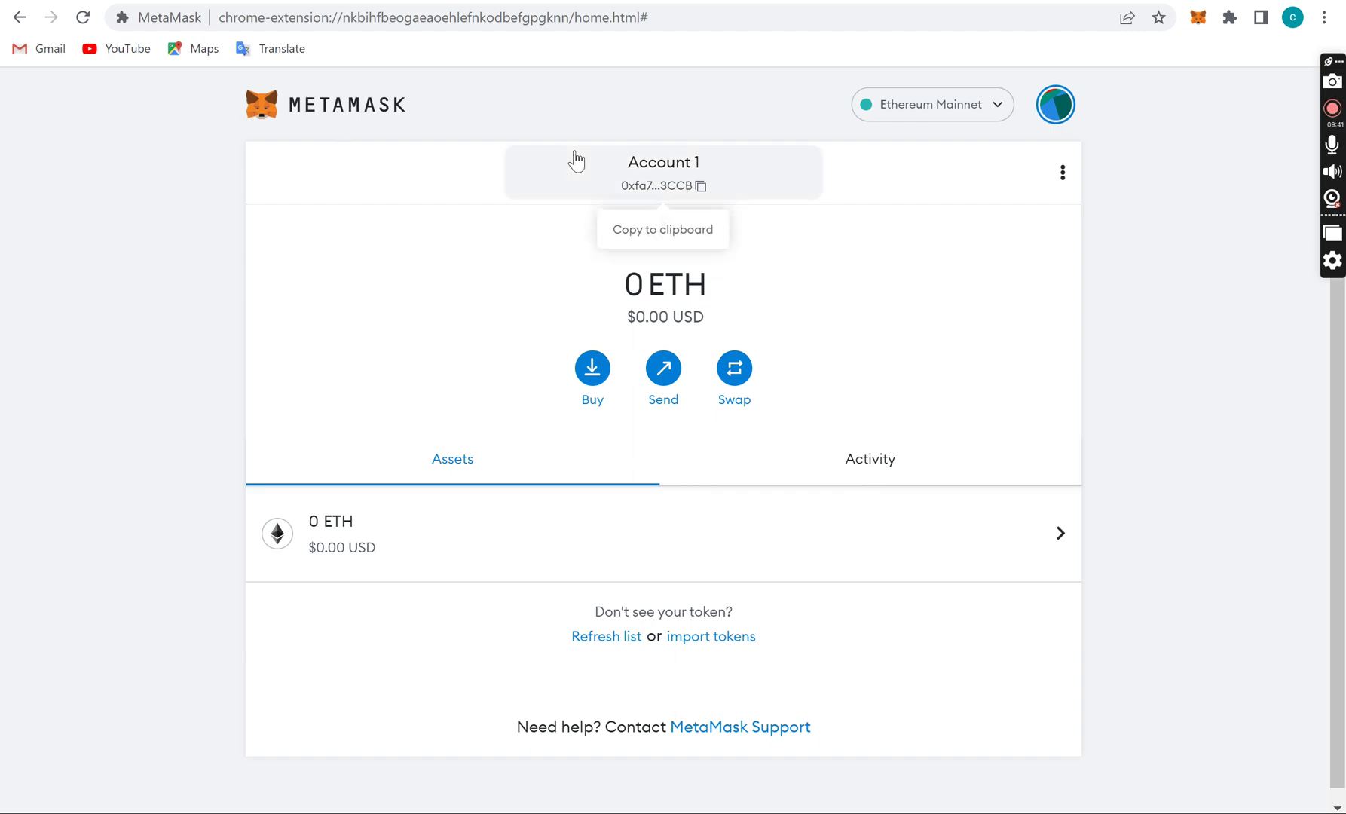
Google 'evm meaning crypto' in a new tab, then return to the MetaMask wallet tab.
{"action": "key", "text": "ctrl+t"}
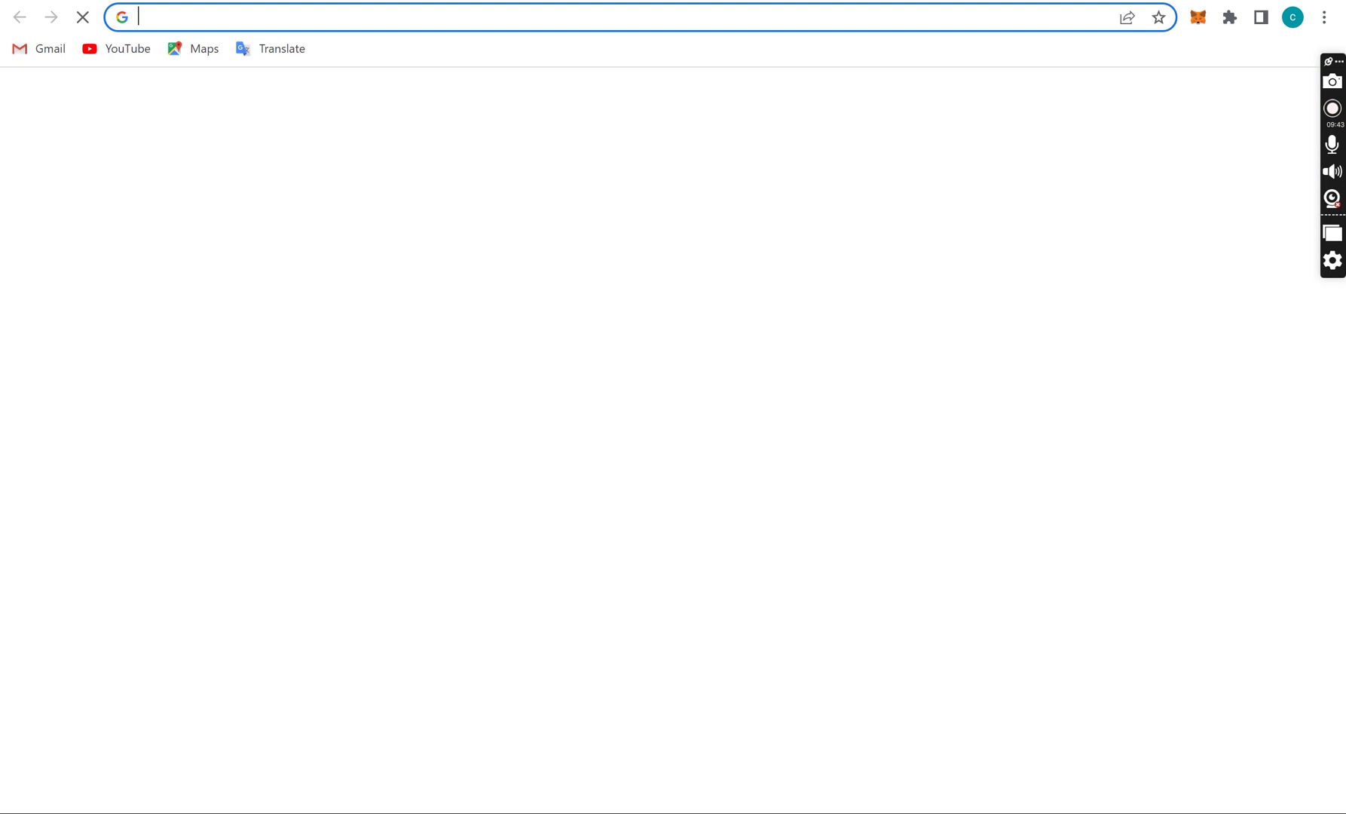
{"action": "type", "text": "evm"}
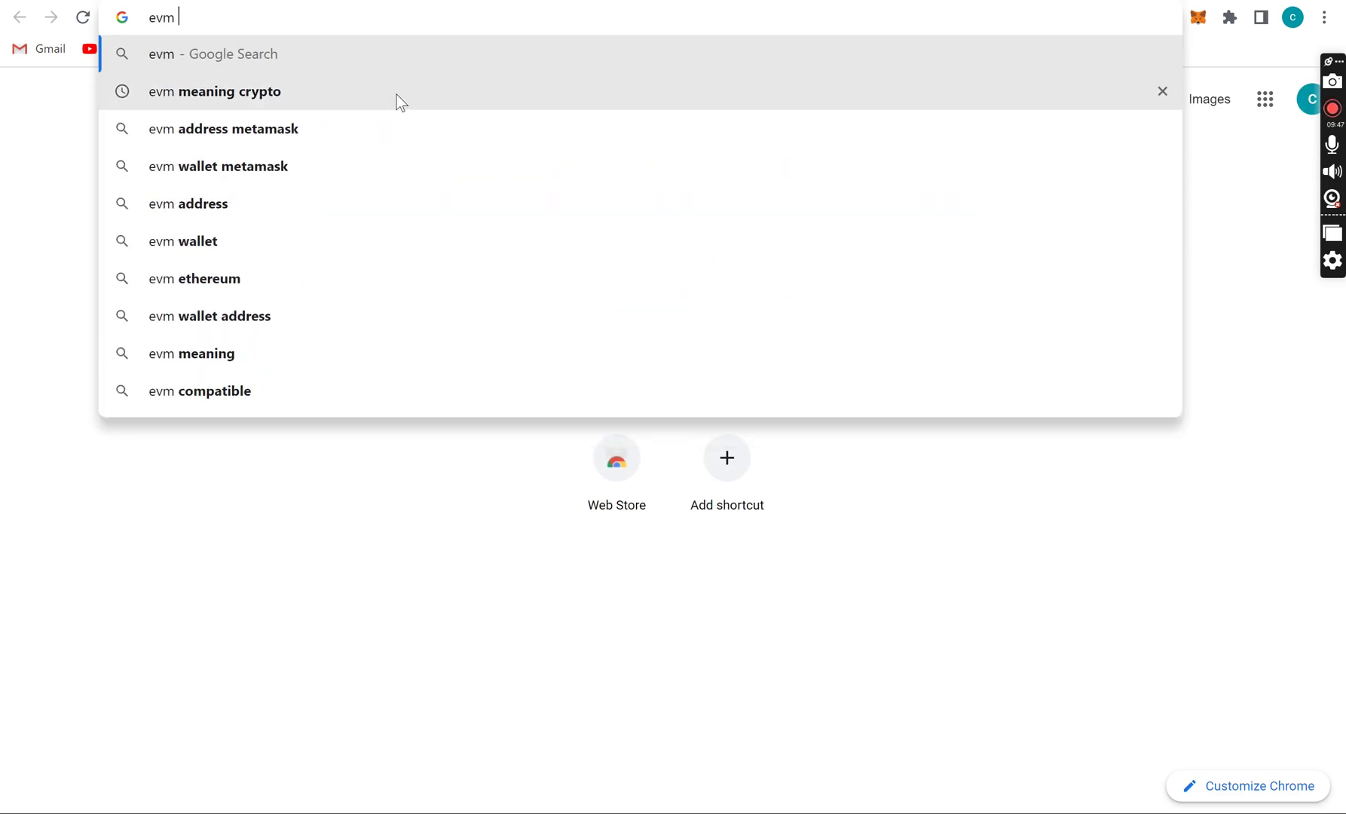
{"action": "left_click", "coordinate": [394, 99]}
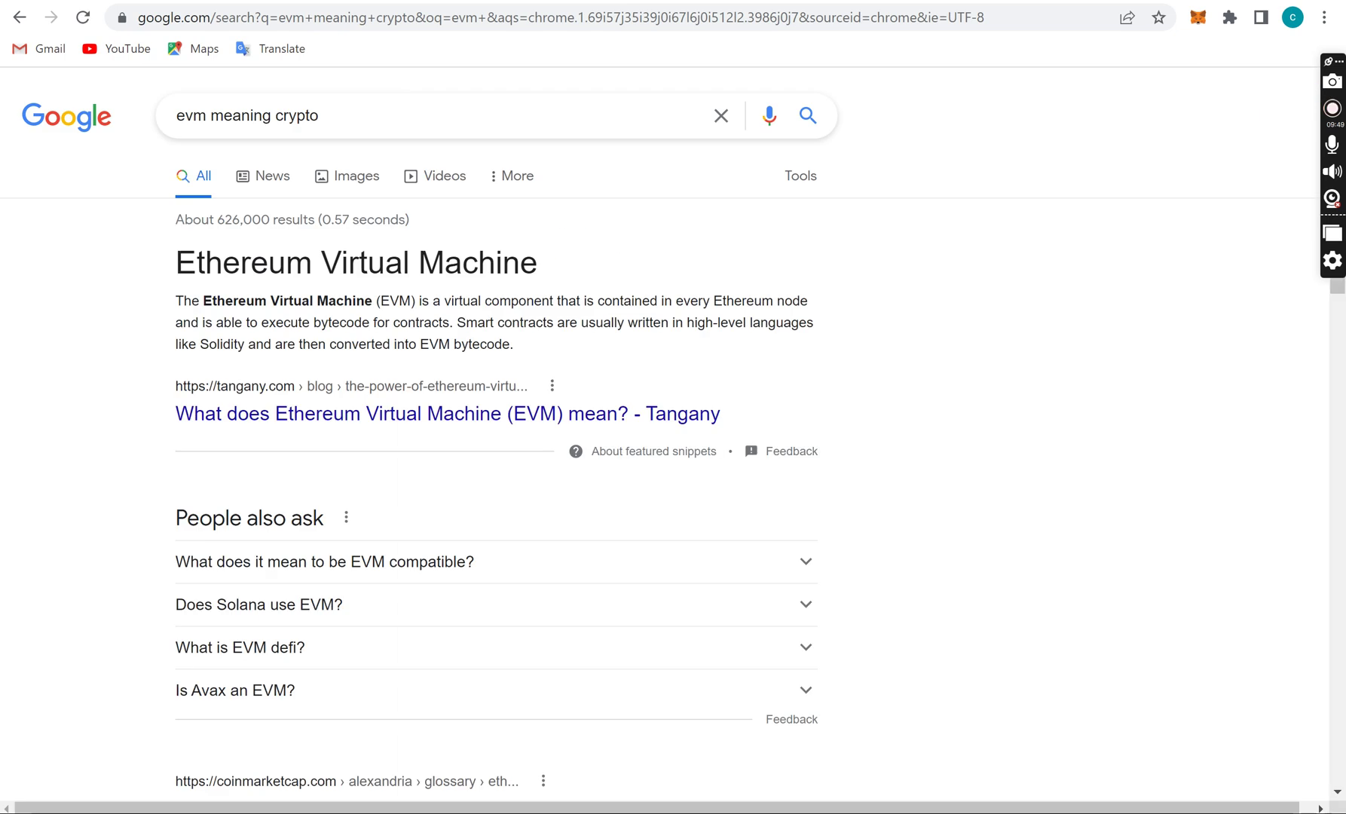
{"action": "key", "text": "ctrl+w"}
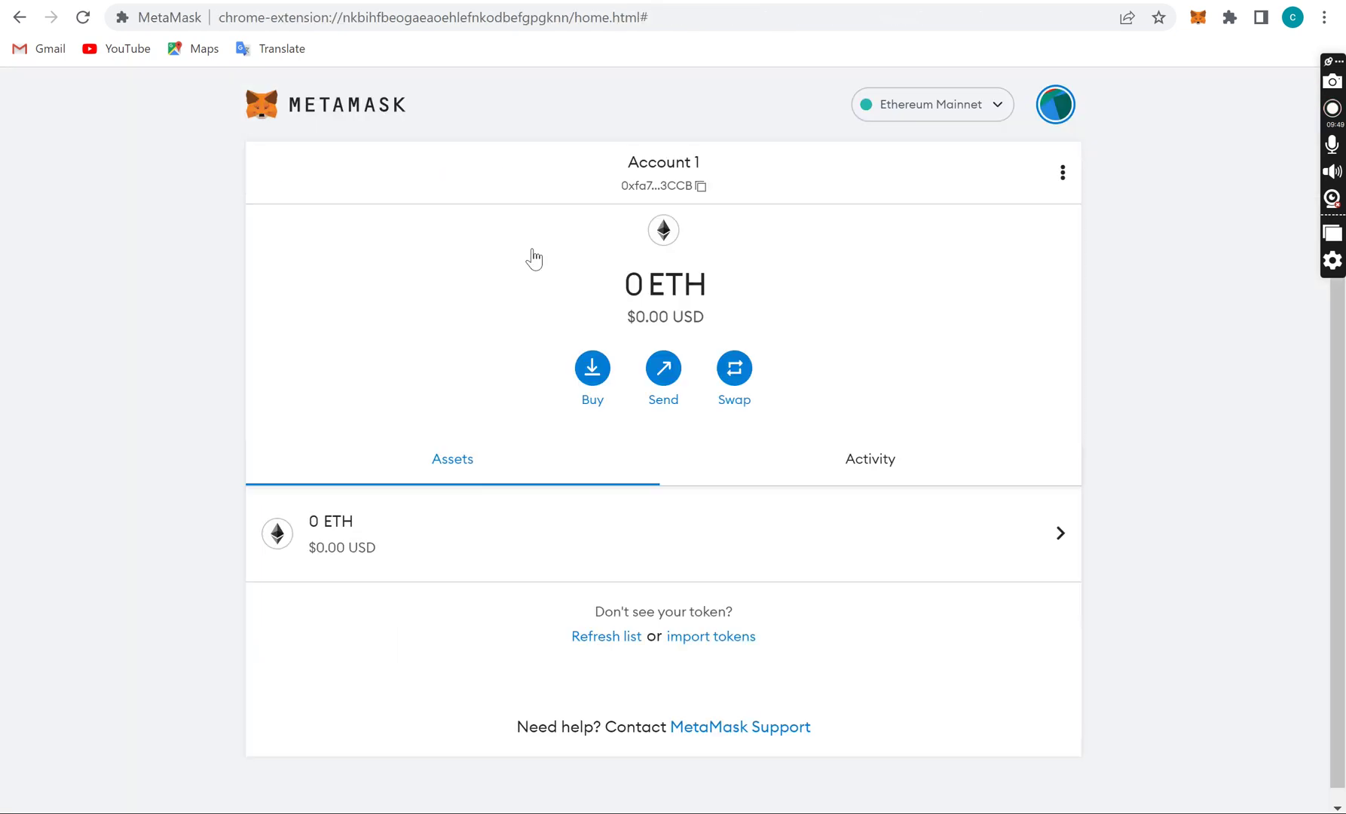
Copy the Account 1 address, visit the Google results tab, then return to the 0 ETH wallet.
{"action": "left_click", "coordinate": [692, 186]}
{"action": "key", "text": "ctrl+Tab"}
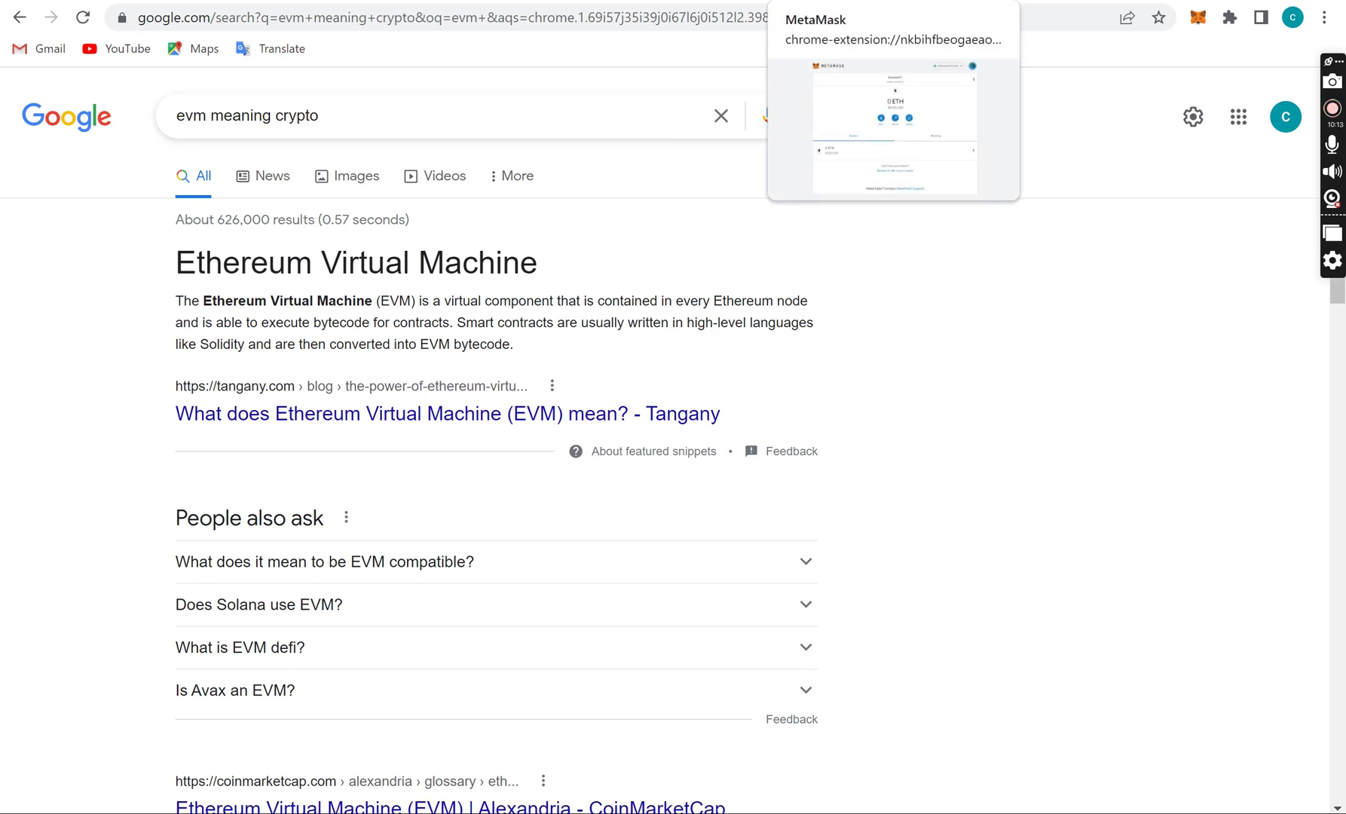
{"action": "left_click", "coordinate": [821, 1]}
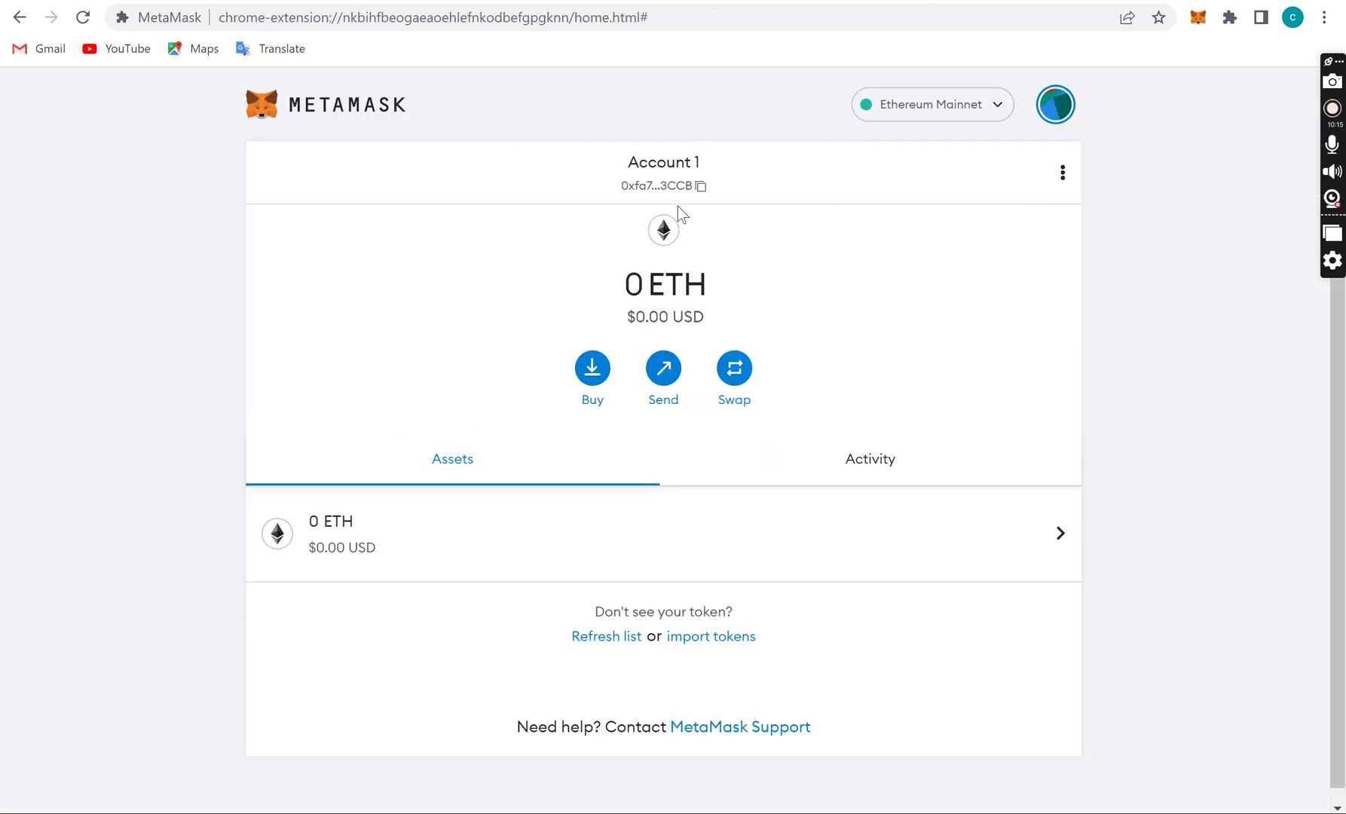